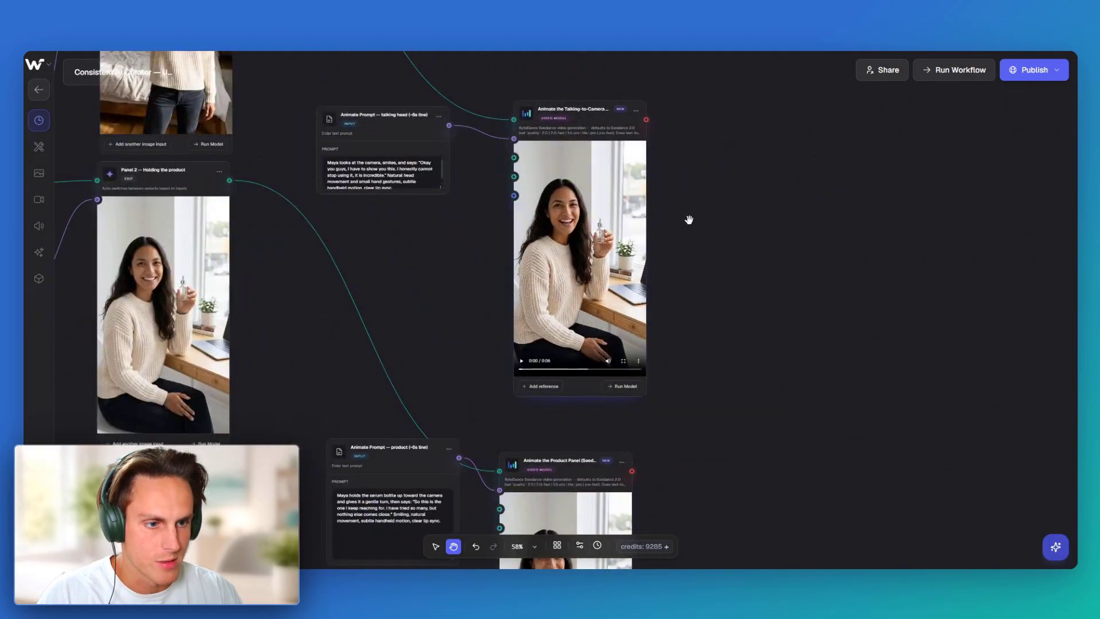
Look over the finished Consistent AI Creator workflow, from its character sheet through the scene panels to the animation nodes.
scroll(689, 263, "down", 5)
scroll(661, 243, "up", 5)
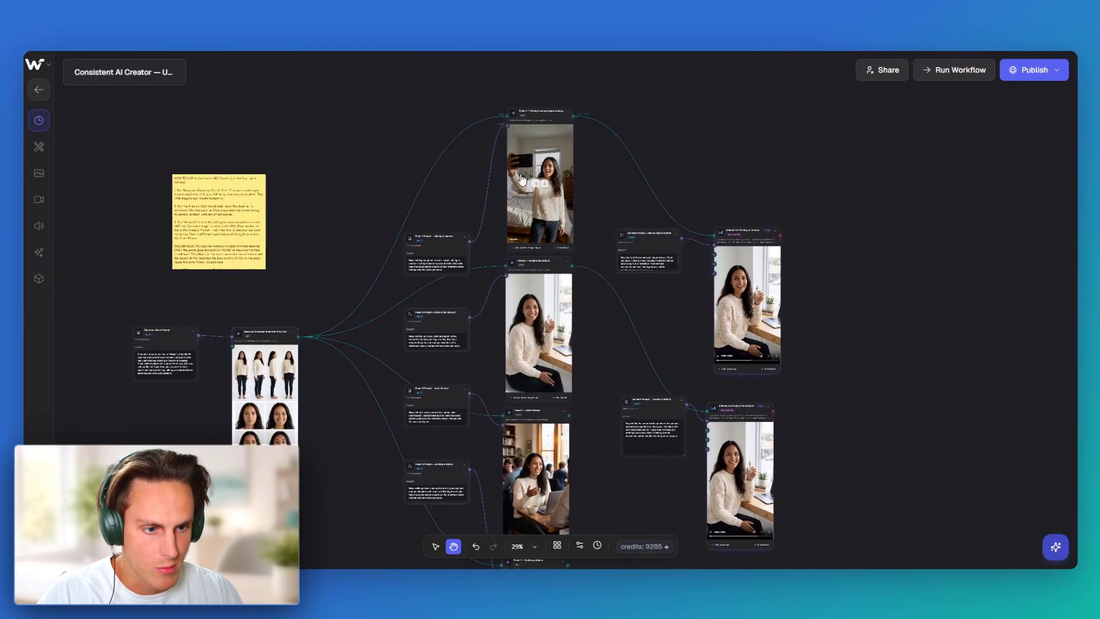
scroll(549, 221, "down", 15)
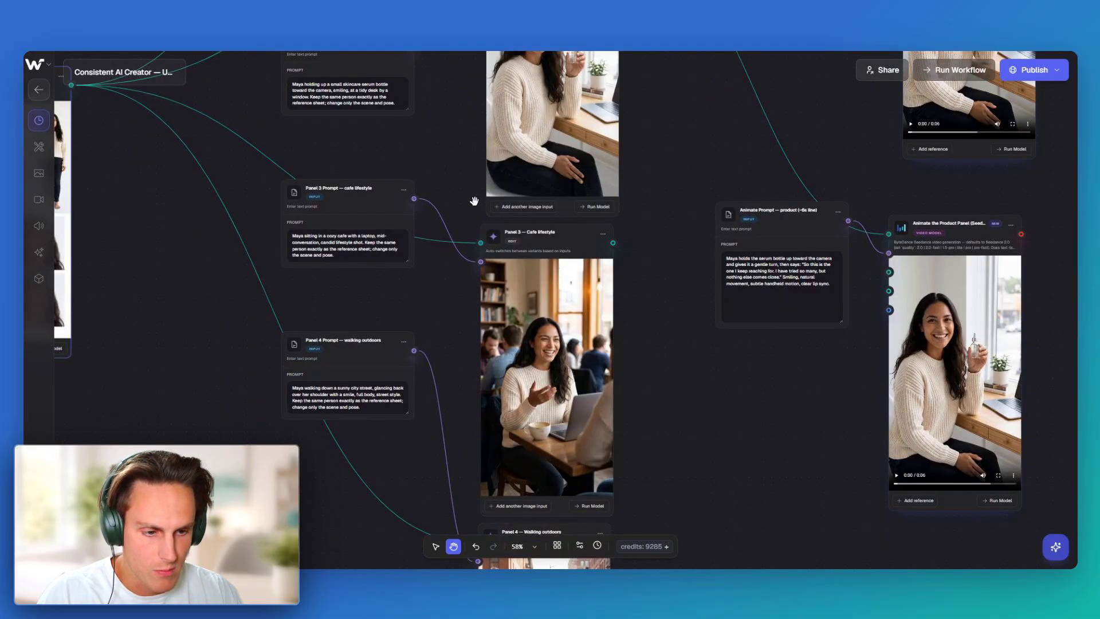
scroll(467, 203, "down", 3)
scroll(466, 198, "down", 5)
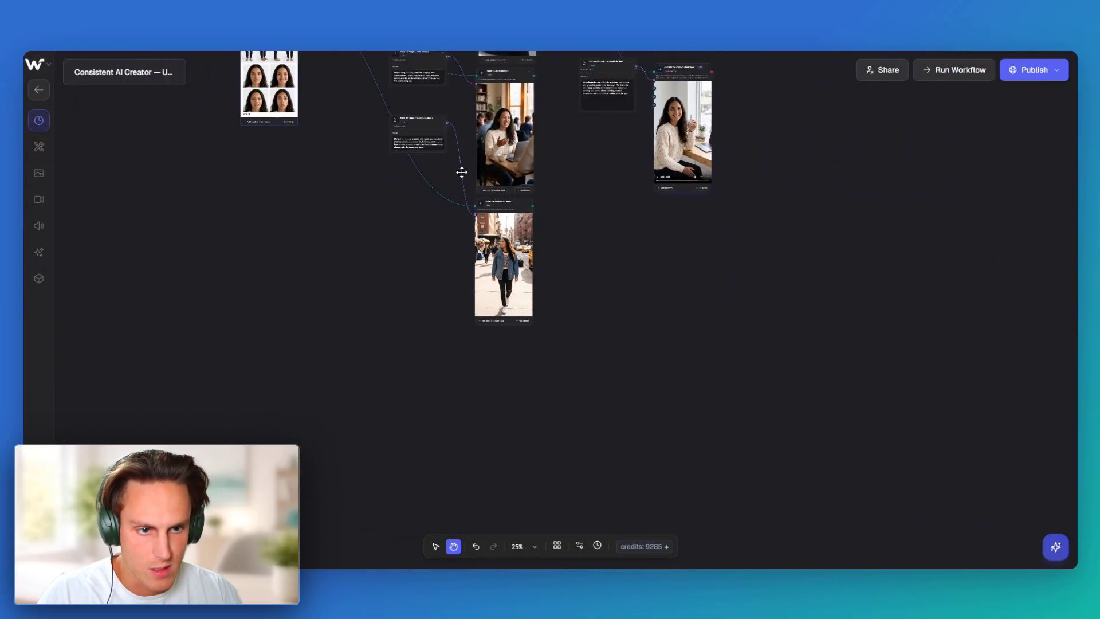
scroll(619, 245, "up", 5)
scroll(707, 285, "up", 5)
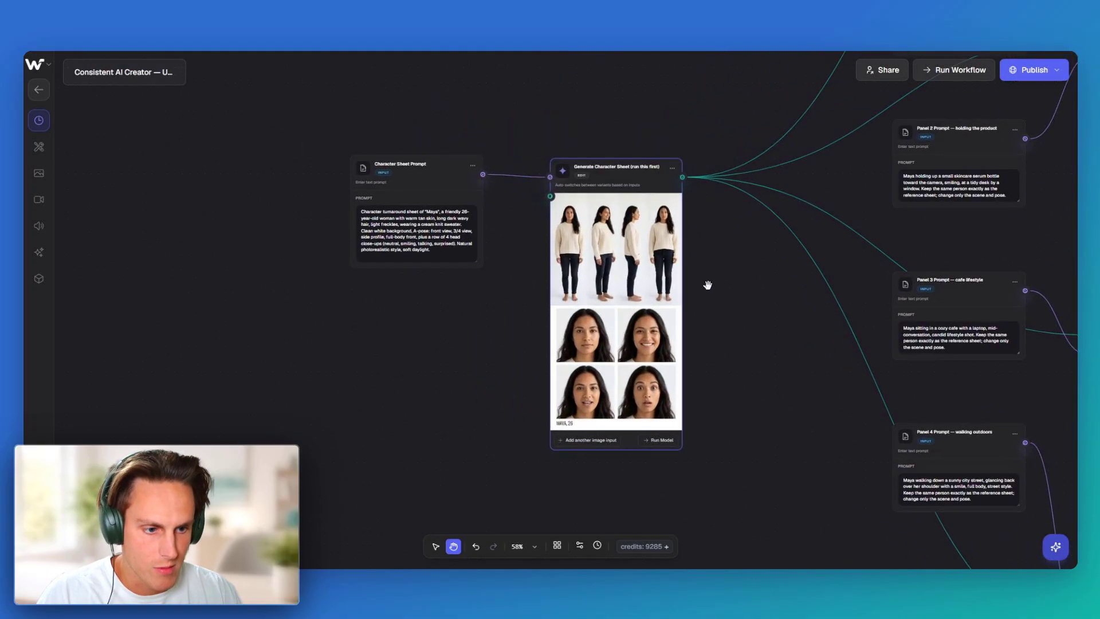
Examine the Character Sheet Prompt and the multi-view character sheet generated from it.
left_click_drag(722, 234, 721, 233)
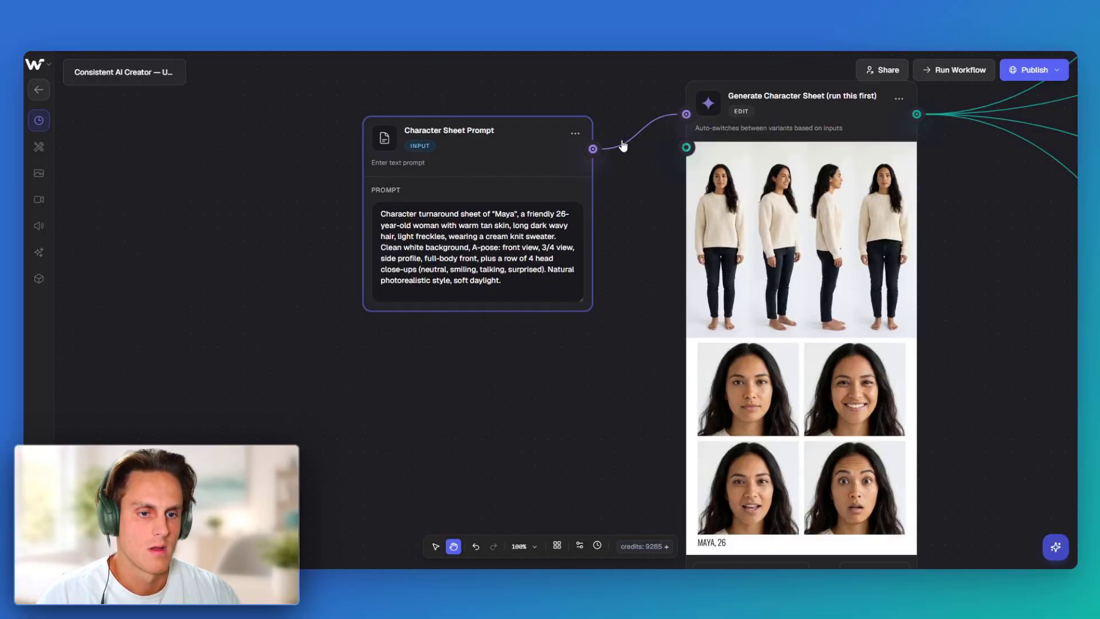
left_click_drag(630, 192, 541, 131)
scroll(430, 174, "up", 4)
scroll(508, 214, "down", 6)
scroll(679, 177, "up", 6)
scroll(576, 199, "down", 7)
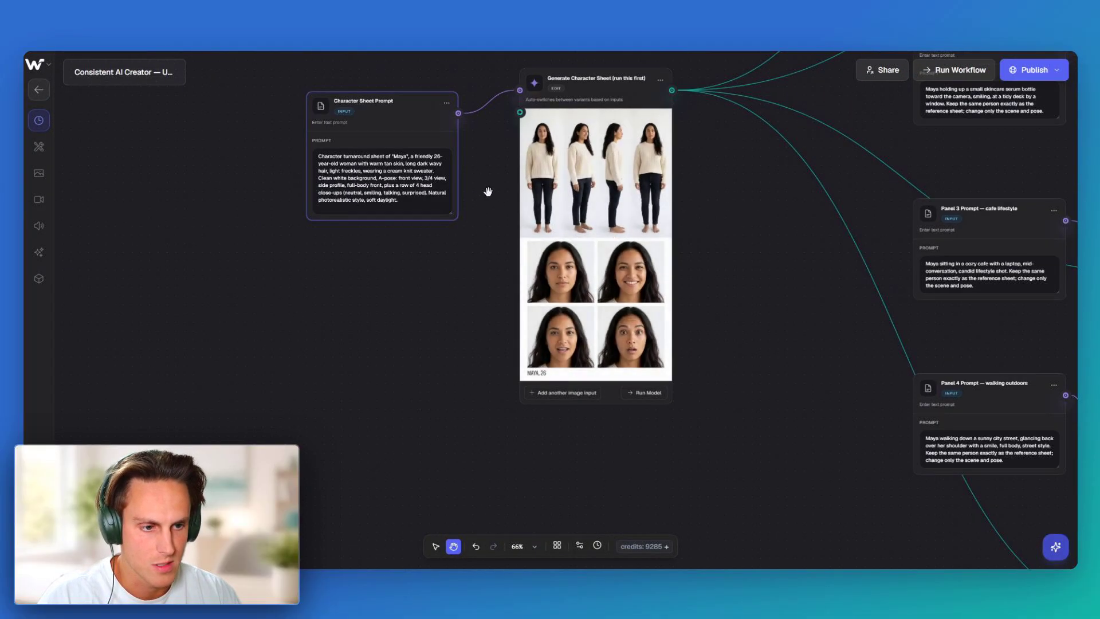
left_click_drag(506, 171, 438, 213)
scroll(633, 177, "up", 3)
scroll(781, 177, "down", 1)
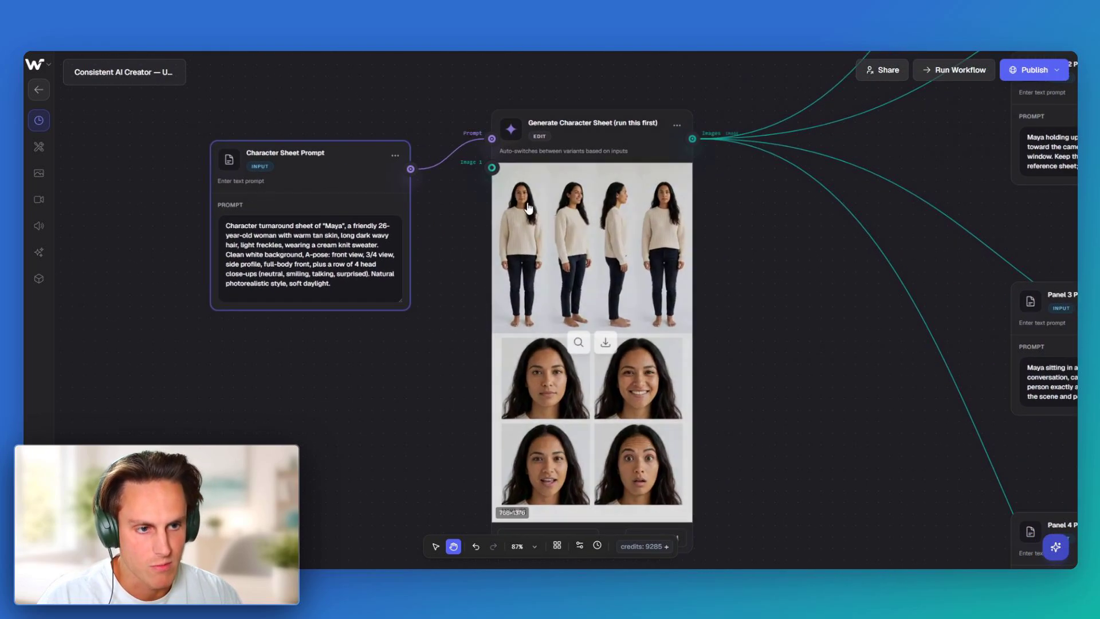
scroll(568, 128, "up", 5)
scroll(729, 130, "down", 5)
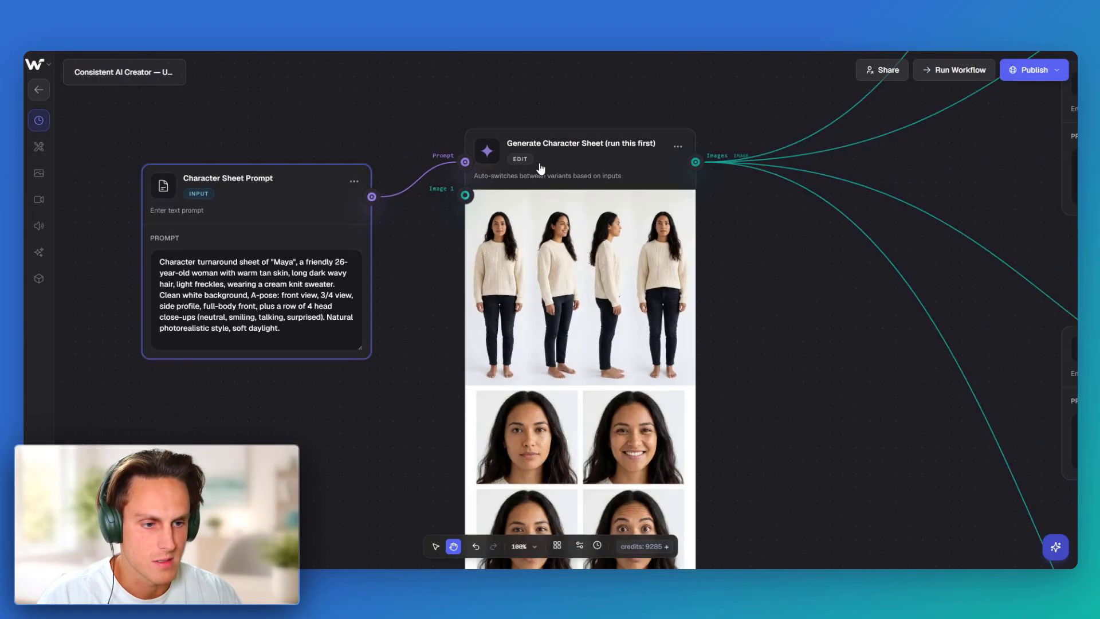
left_click_drag(676, 209, 779, 209)
scroll(655, 266, "up", 3)
scroll(655, 267, "up", 1)
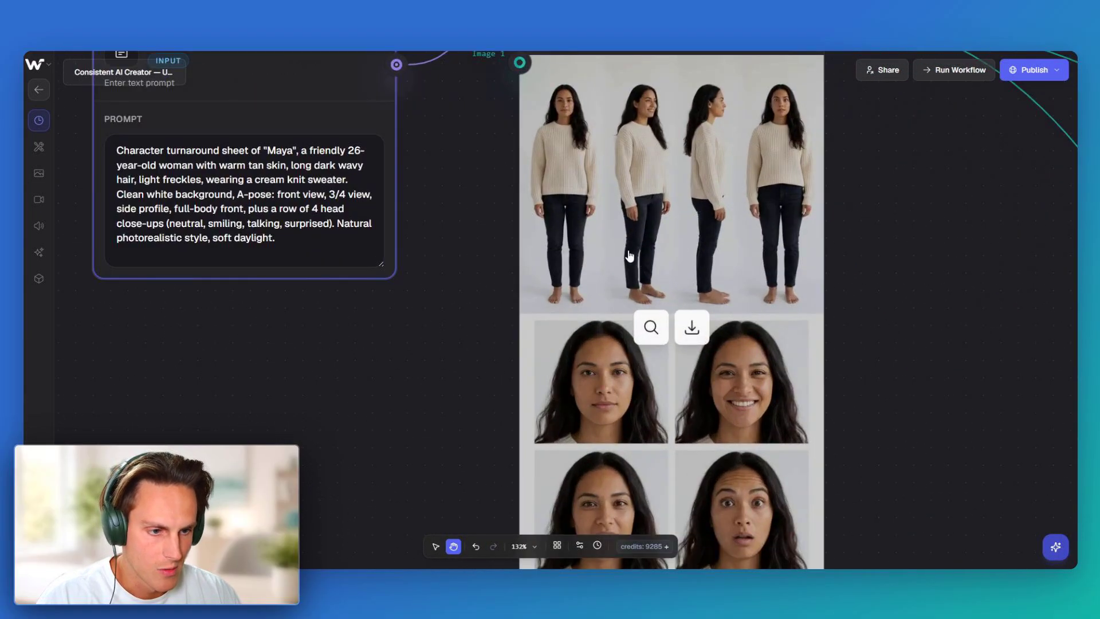
scroll(596, 237, "down", 6)
Examine the scene panels fed by the character sheet, viewing the settings of Panel 1 and Panel 2.
left_click_drag(712, 254, 614, 307)
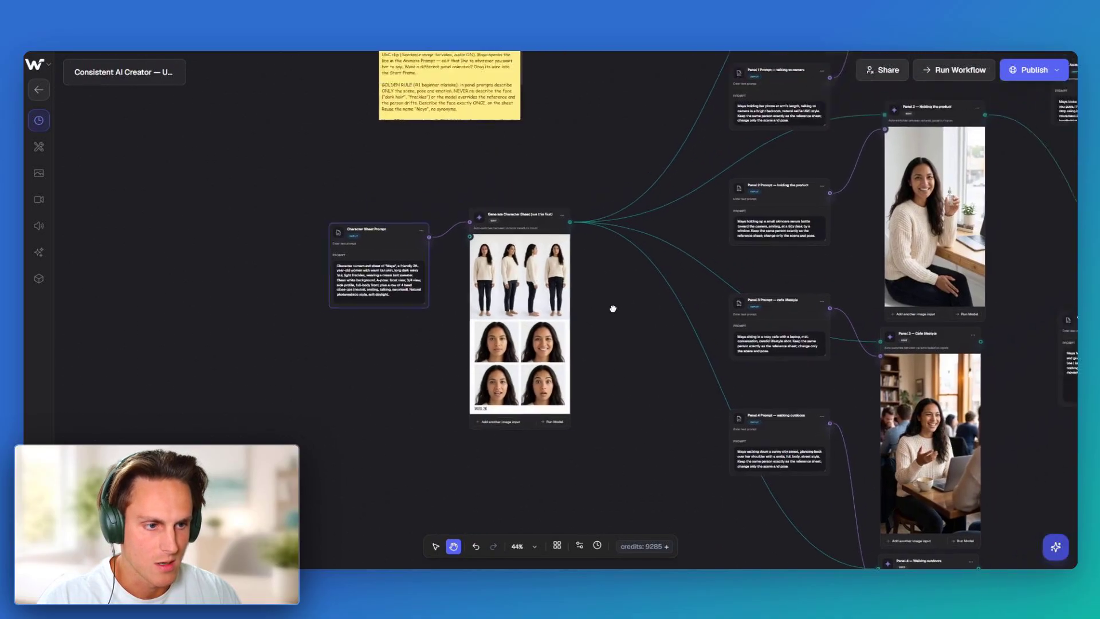
left_click_drag(671, 214, 540, 321)
left_click_drag(583, 234, 492, 381)
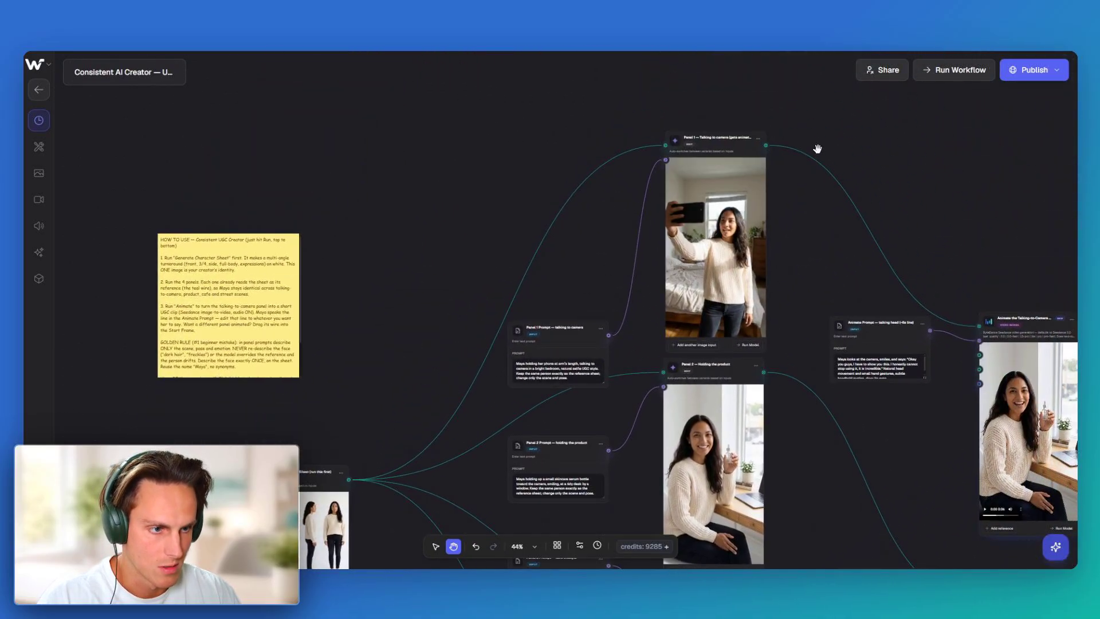
scroll(818, 147, "up", 3)
left_click(621, 146)
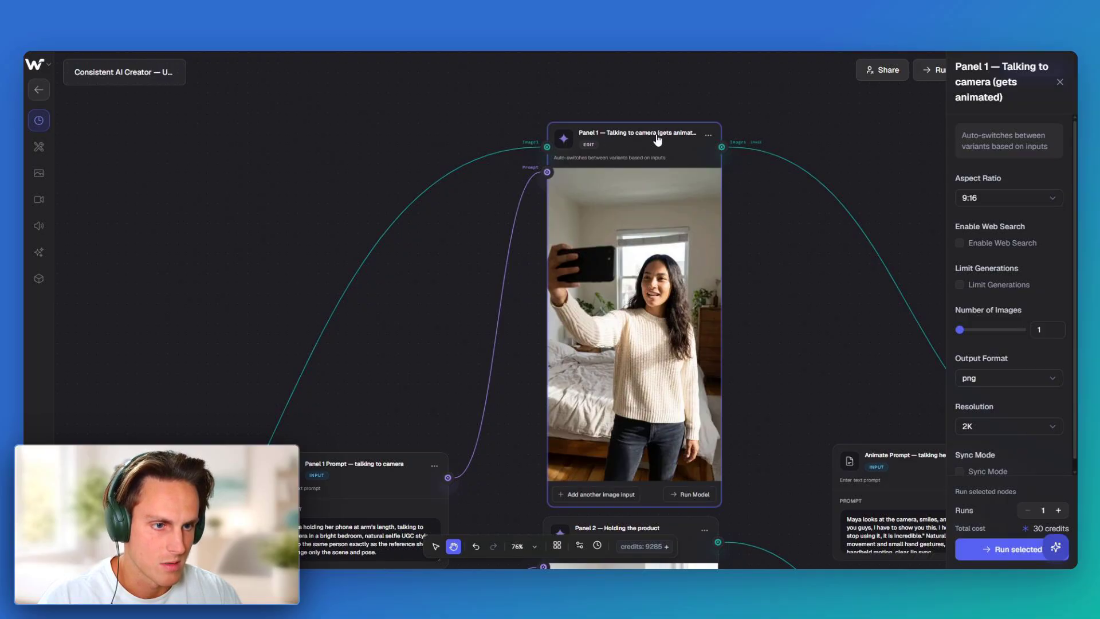
scroll(671, 148, "down", 5)
left_click_drag(741, 265, 655, 76)
mouse_move(626, 294)
left_mouse_down()
mouse_move(619, 143)
mouse_move(617, 285)
left_mouse_up()
scroll(616, 143, "down", 3)
scroll(612, 228, "up", 5)
scroll(613, 228, "up", 2)
left_click_drag(622, 185, 594, 287)
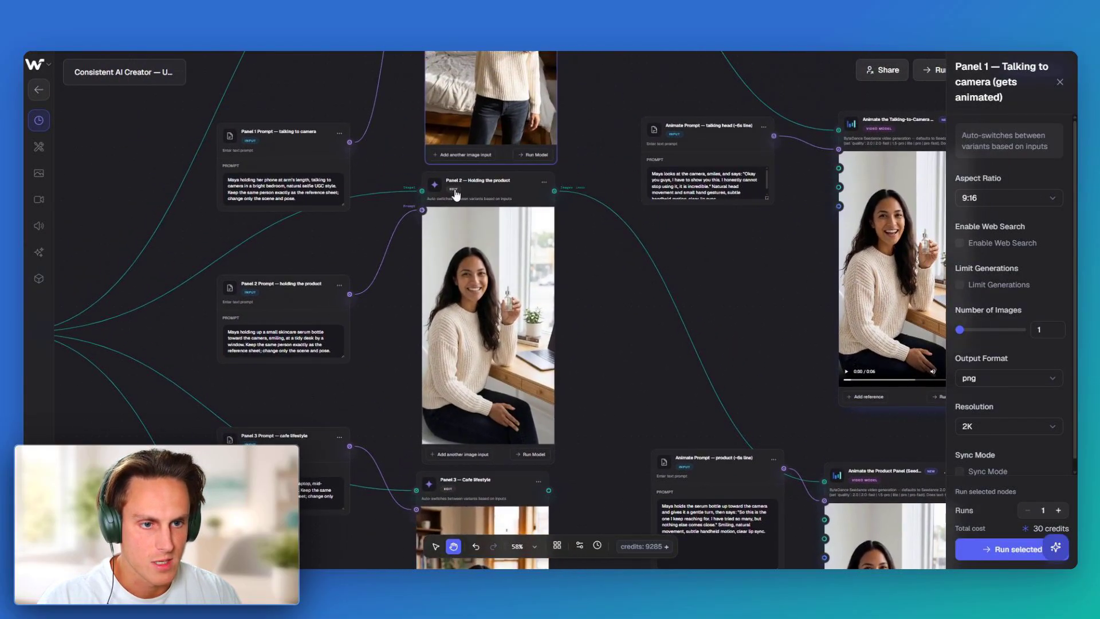
left_click(456, 196)
left_click_drag(653, 355, 463, 84)
left_click_drag(656, 151, 560, 310)
Inspect the Seedance settings of the node that animates the talking-to-camera panel and its place in the workflow.
left_click(640, 157)
left_click_drag(561, 132, 556, 310)
left_click(672, 203)
scroll(585, 159, "down", 5)
scroll(555, 140, "left", 8)
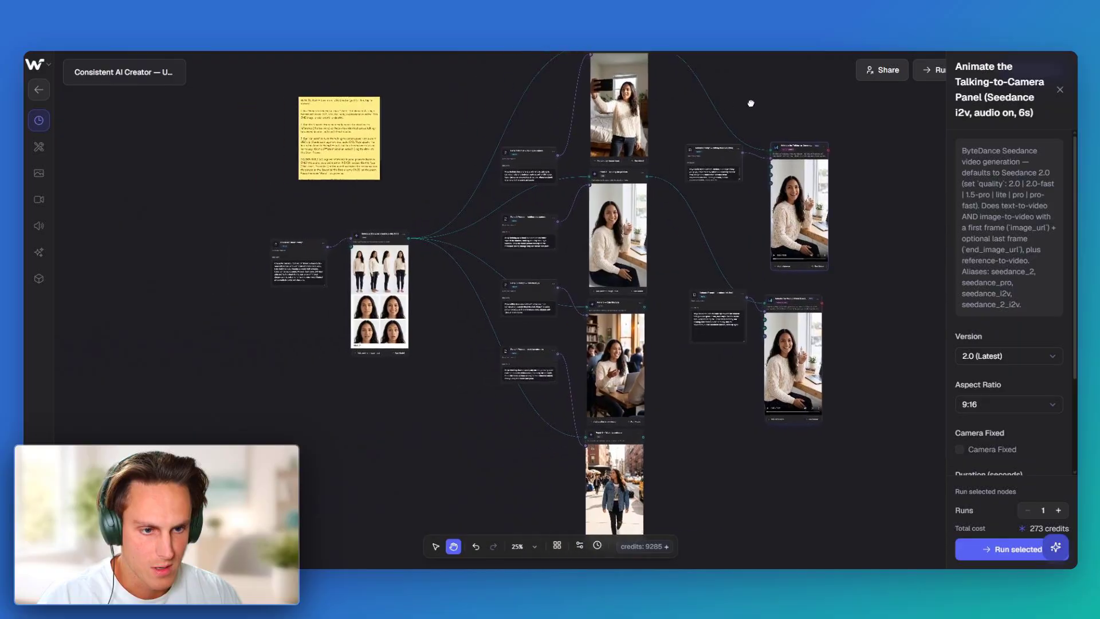
scroll(582, 155, "up", 2)
scroll(567, 167, "up", 4)
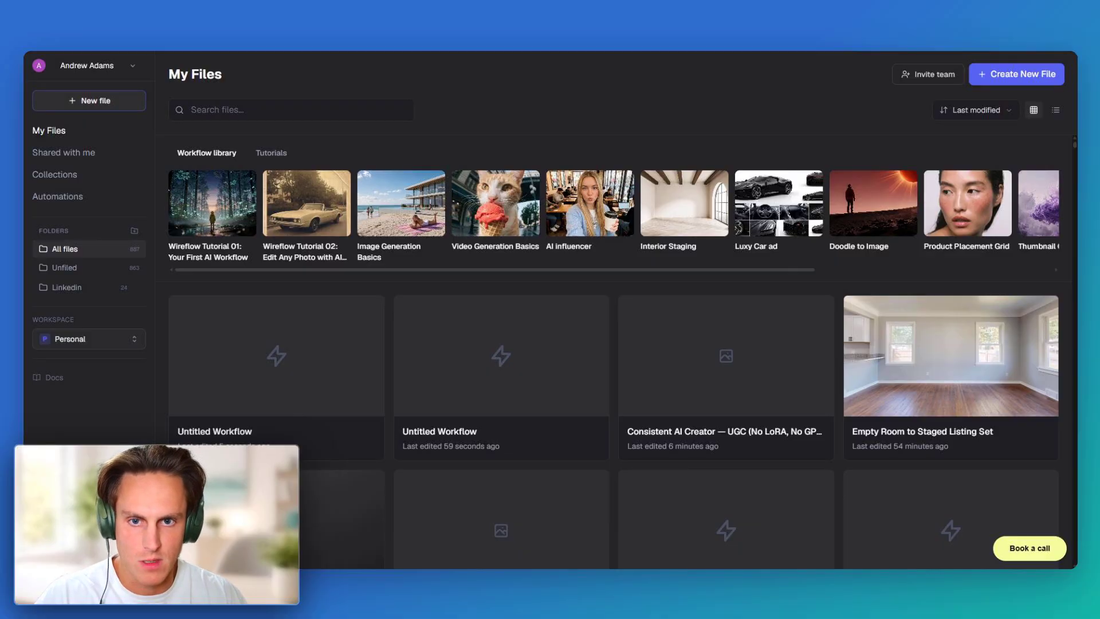
Create a new workflow file and place a Text Input node on its canvas.
left_click(102, 102)
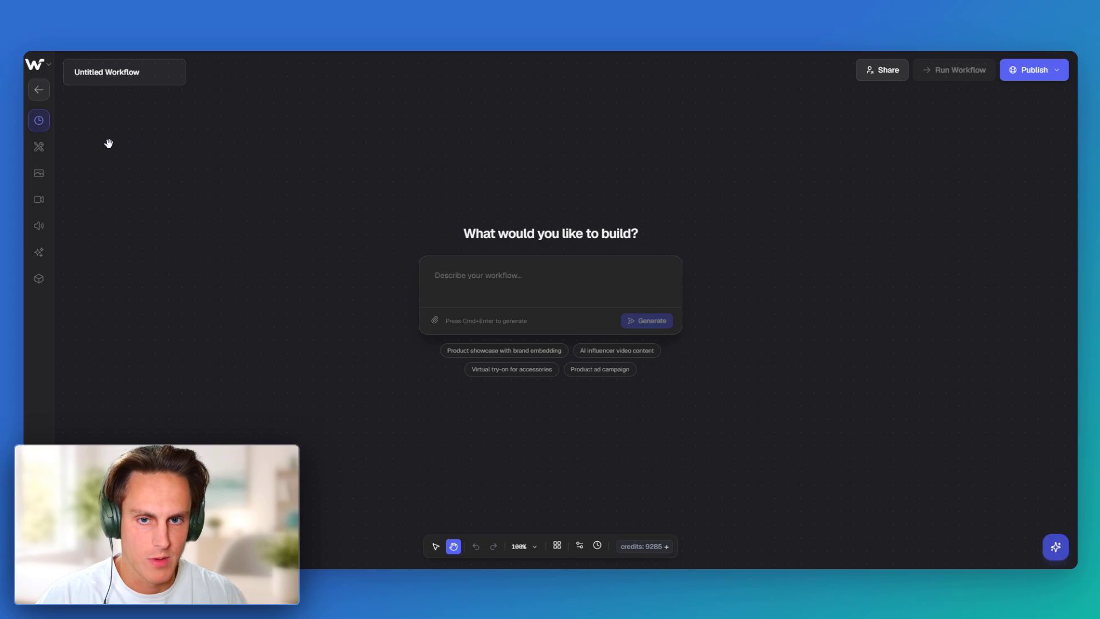
left_click(46, 125)
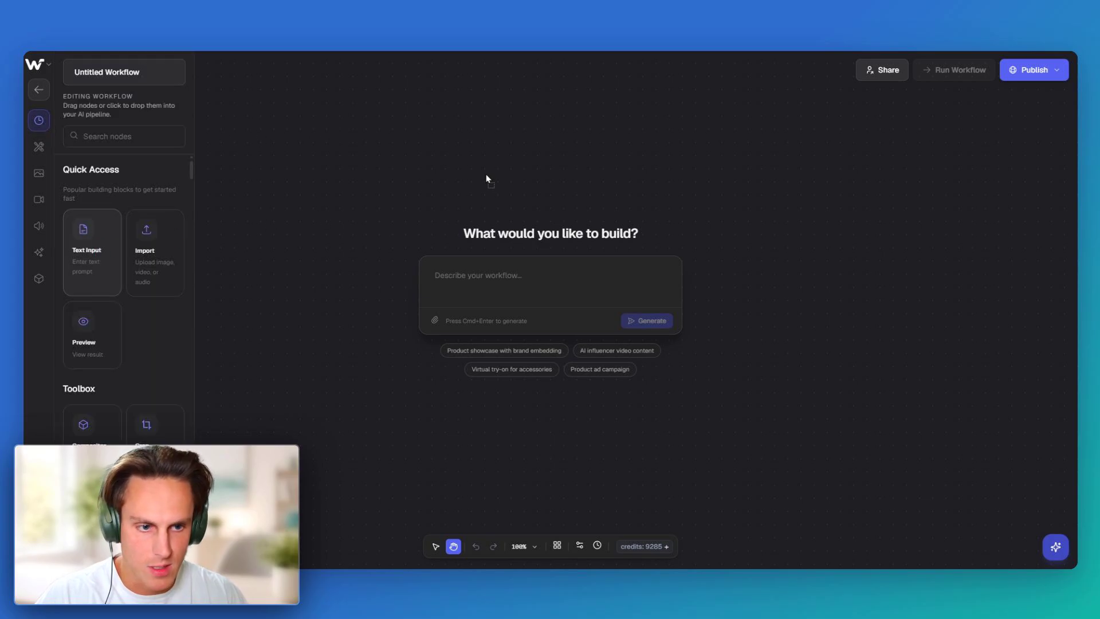
left_click_drag(487, 179, 487, 177)
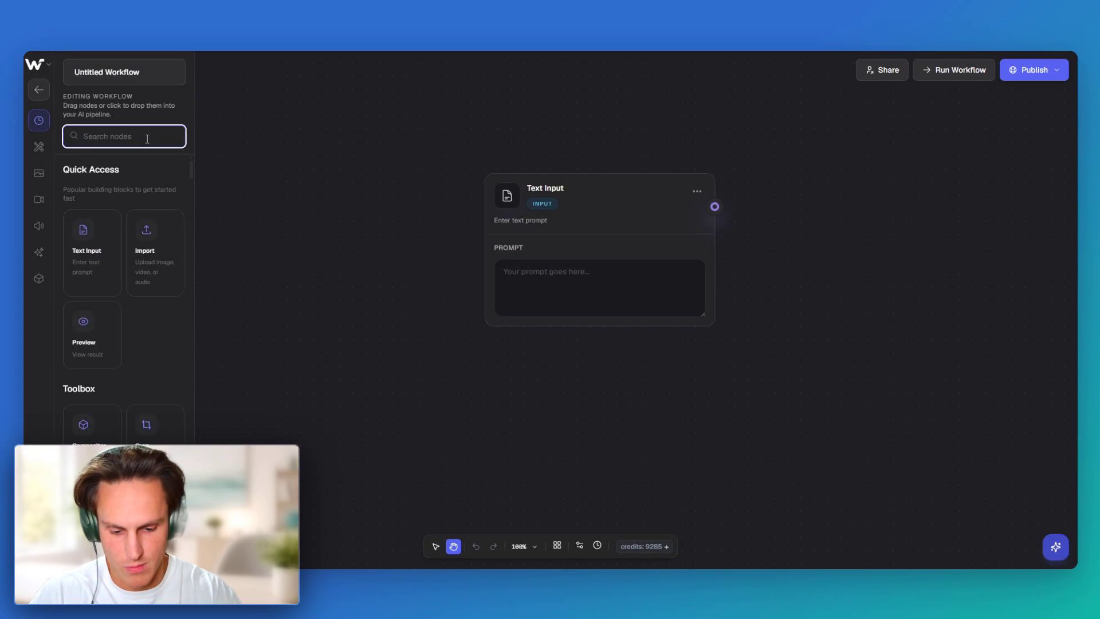
Find Nano Banana Pro by searching "nan", place it on the canvas and connect the Text Input to its prompt.
type("nan")
left_click_drag(94, 223, 732, 122)
left_click_drag(521, 197, 517, 249)
left_click_drag(630, 170, 658, 165)
left_click_drag(776, 151, 789, 197)
Copy the character sheet prompt from the Consistent AI Creator workflow into the new workflow's Text Input node.
left_click_drag(417, 244, 444, 159)
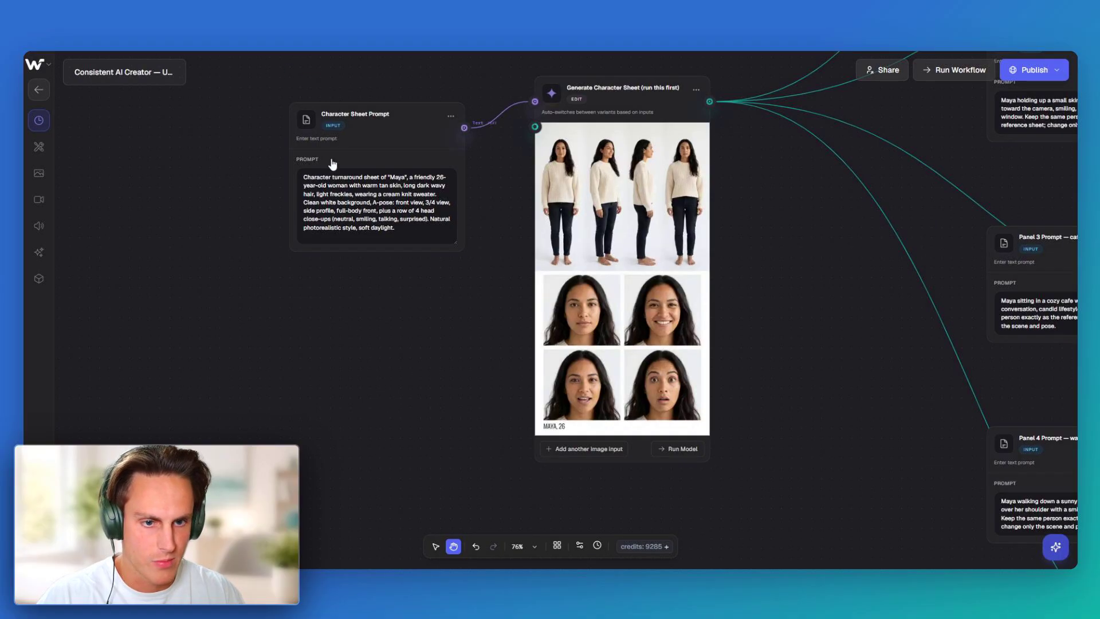
triple_click(353, 181)
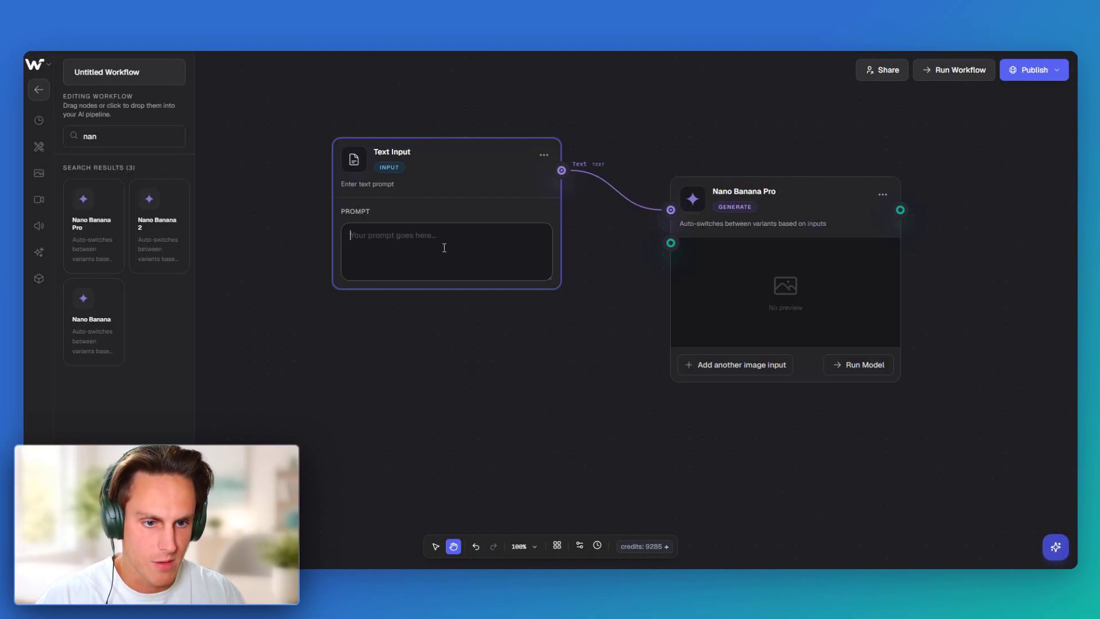
left_click(444, 247)
key("ctrl+v")
Enlarge and reposition the Text Input node, and replace "woman" with "man" in its prompt.
left_click_drag(550, 278, 550, 377)
left_click_drag(507, 163, 553, 155)
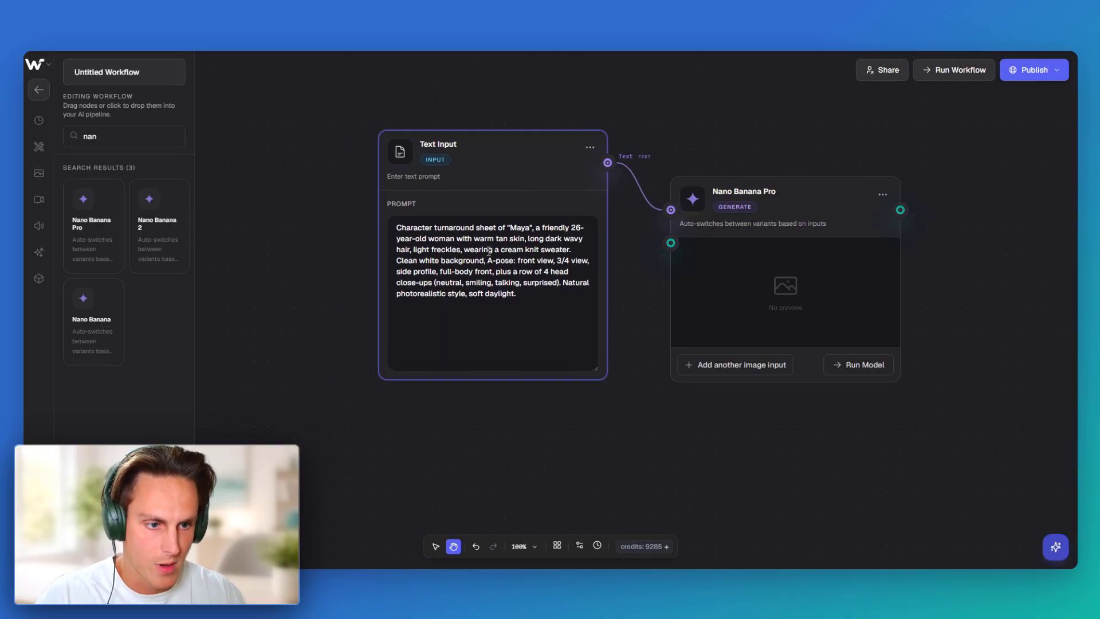
left_click(439, 239)
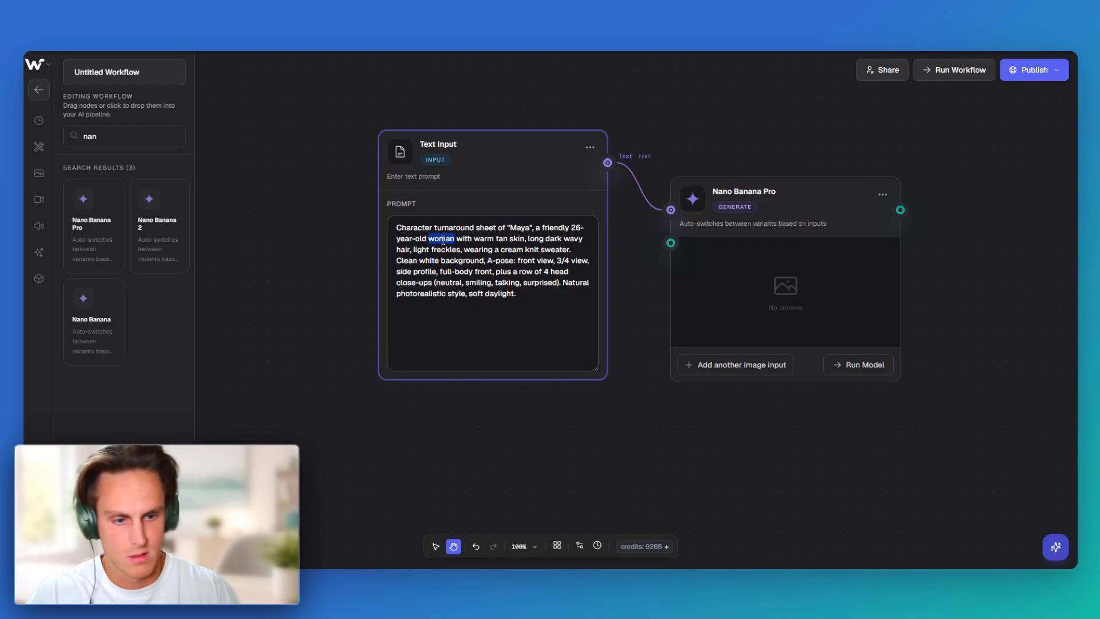
type("man")
Move the Nano Banana Pro node farther from the Text Input and set its aspect ratio to 9:16.
left_click(739, 213)
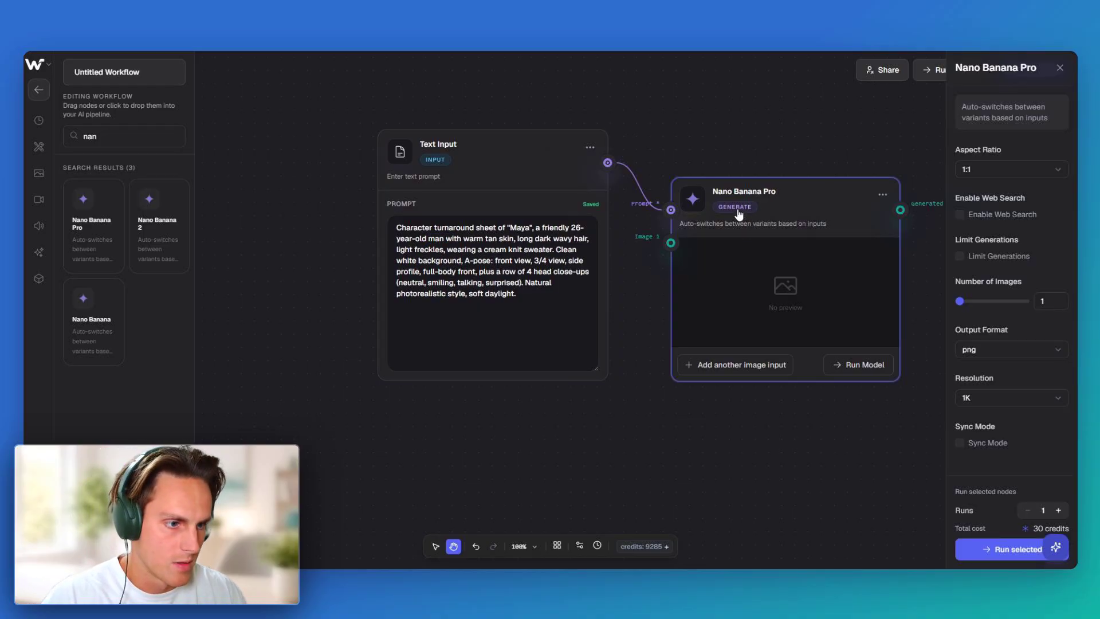
left_click_drag(743, 141, 536, 135)
left_click_drag(541, 202, 650, 140)
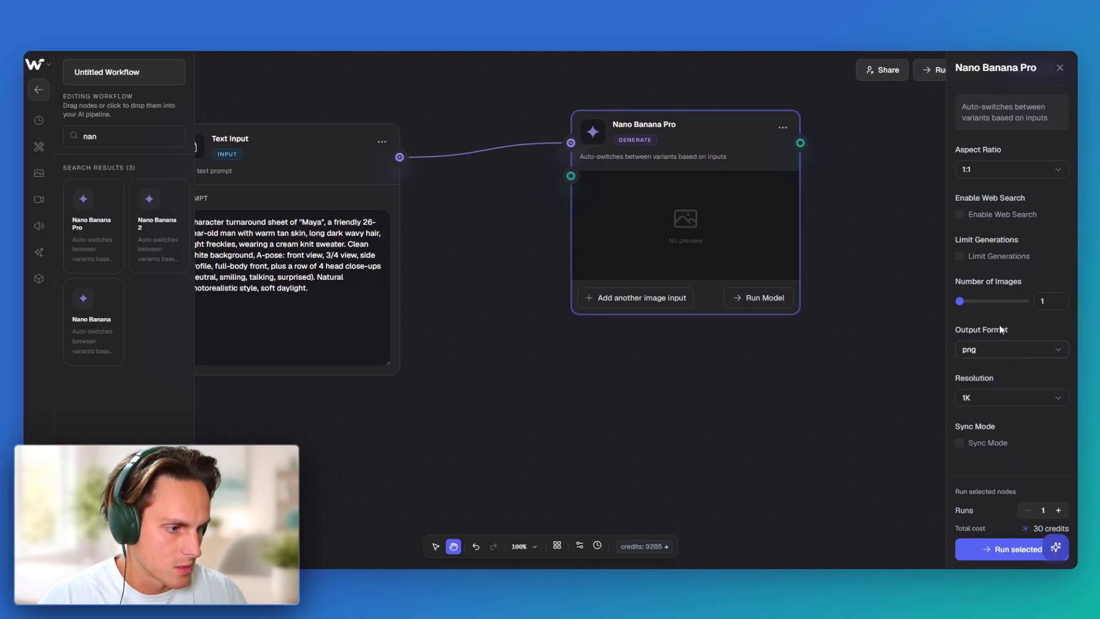
left_click(989, 313)
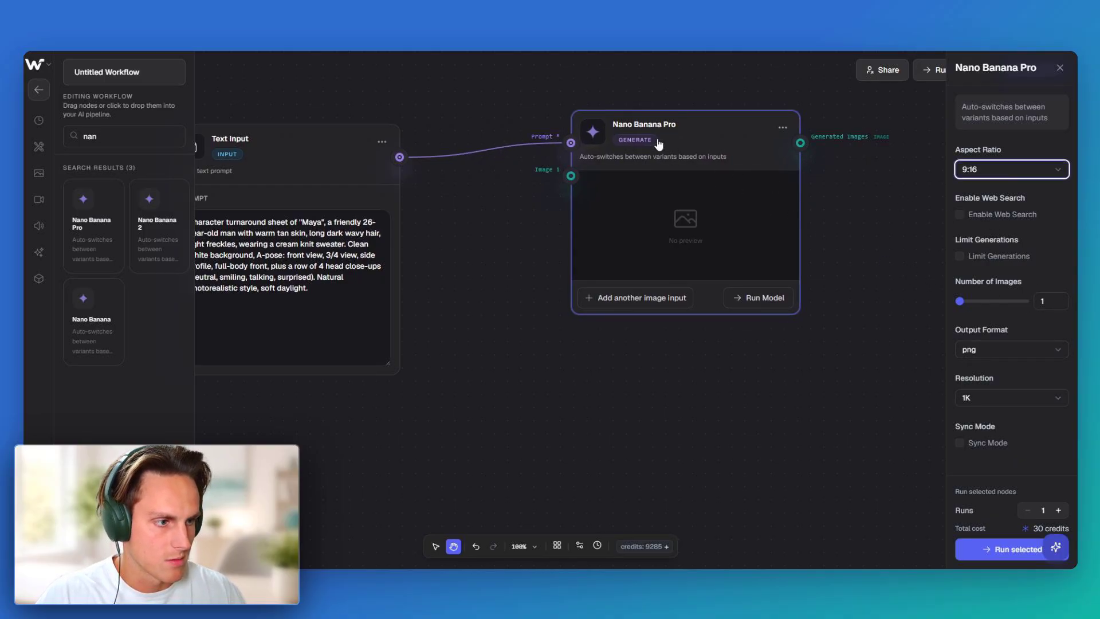
Run the Nano Banana Pro model to generate the character sheet.
left_click(636, 130)
left_click(748, 296)
scroll(516, 256, "down", 6)
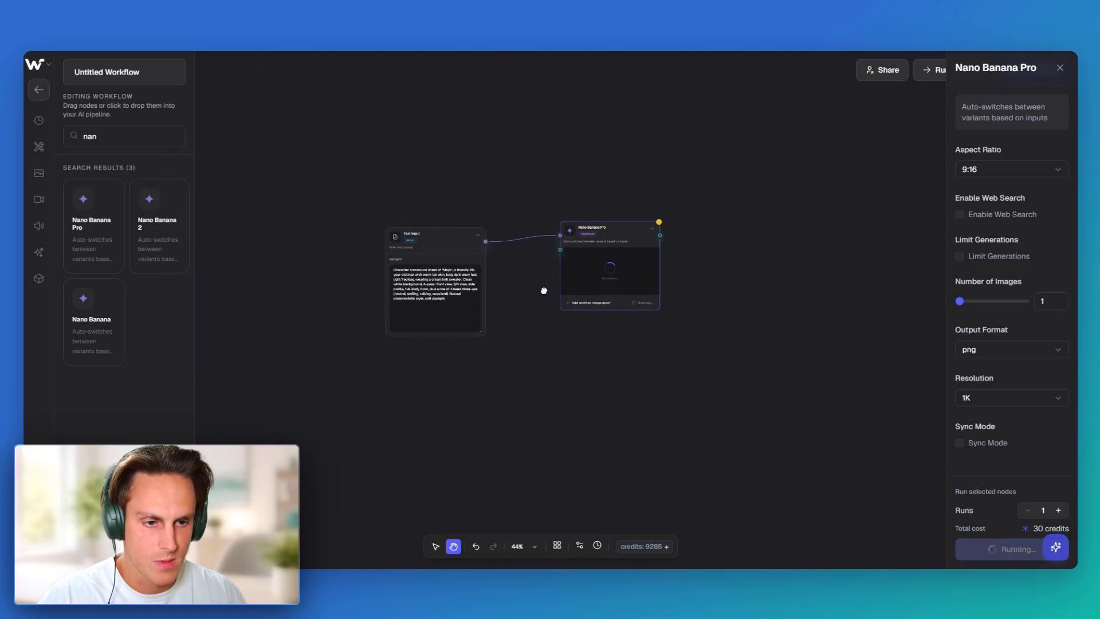
scroll(528, 167, "up", 3)
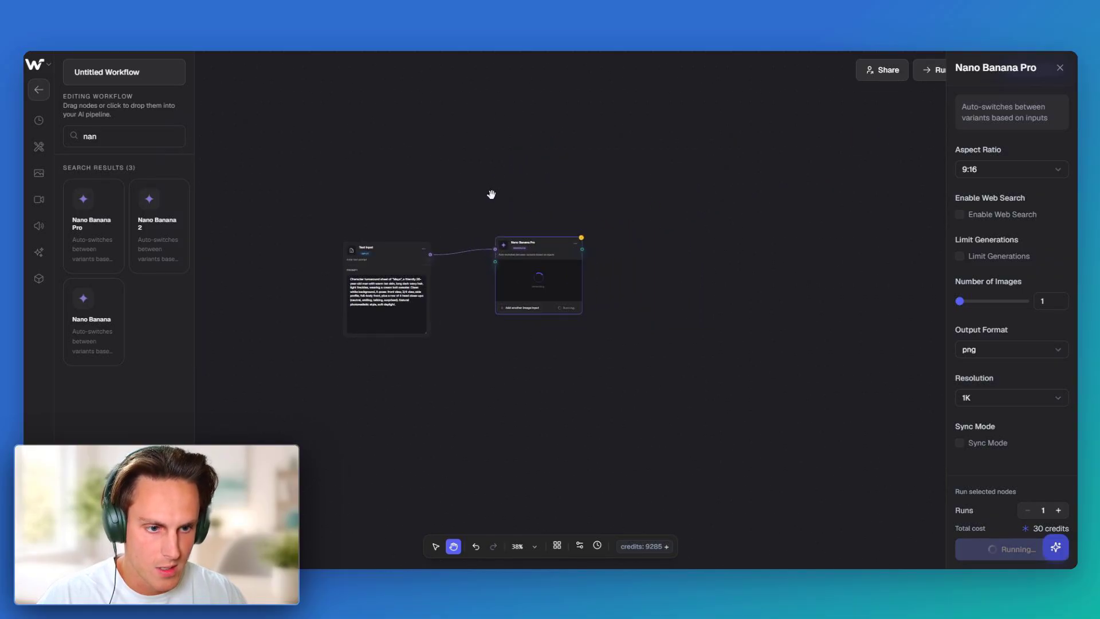
Add three more Nano Banana Pro nodes beyond the generating one and stack them in a vertical column.
left_click(111, 139)
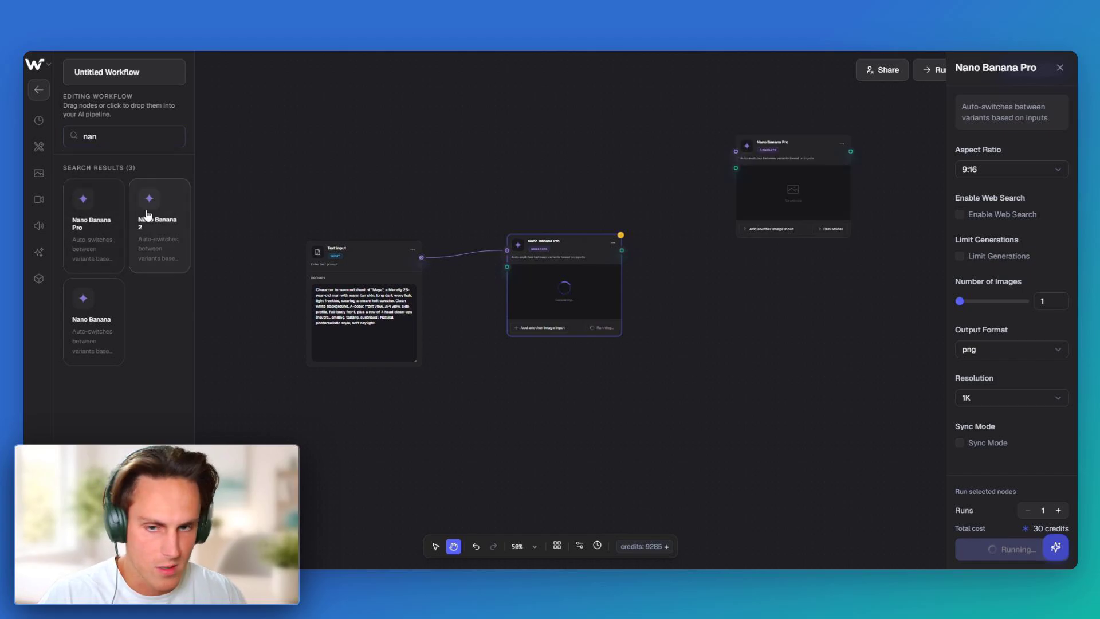
left_click(96, 232)
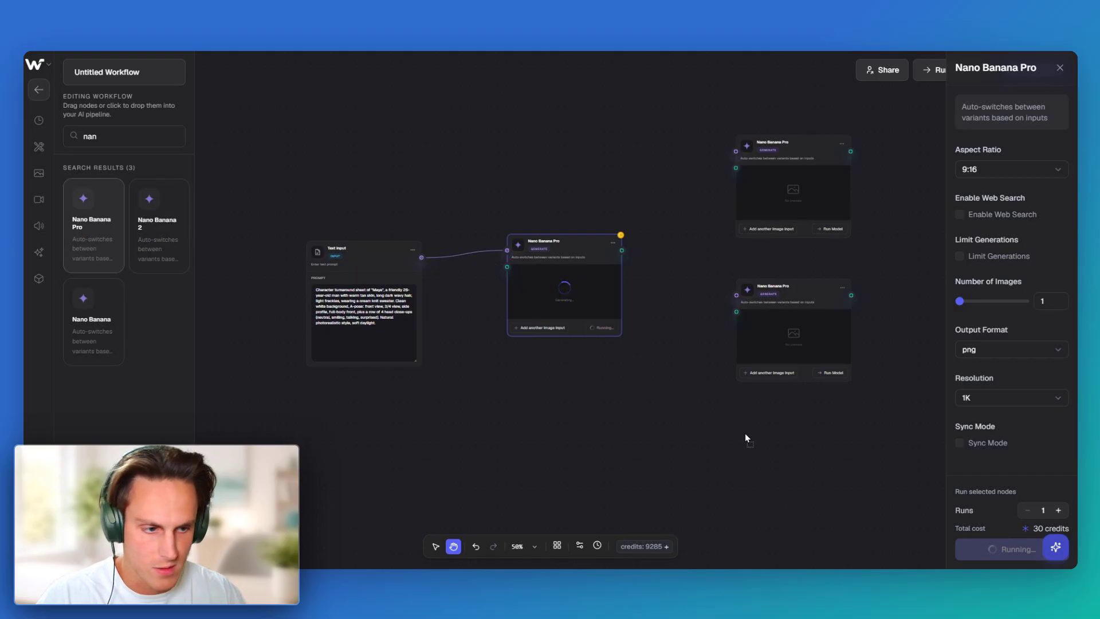
left_click_drag(745, 435, 760, 439)
left_click_drag(786, 165, 798, 125)
left_click_drag(793, 308, 805, 238)
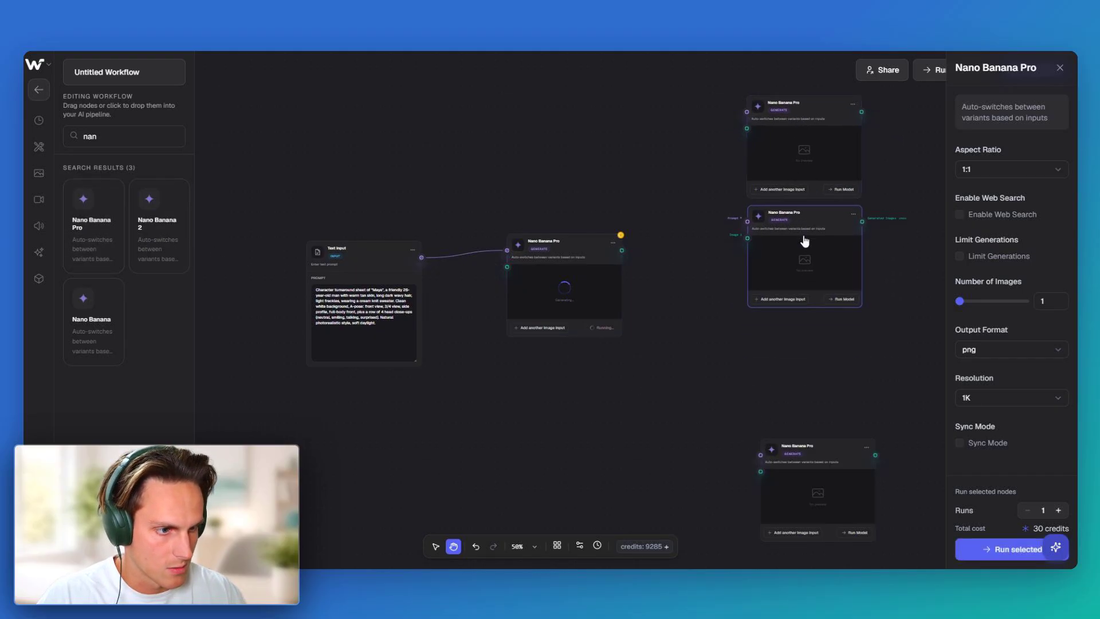
left_click_drag(801, 444, 789, 322)
Connect the character sheet node's generated image to the image input of each of the three stacked Nano Banana Pro nodes.
left_click_drag(656, 339, 584, 351)
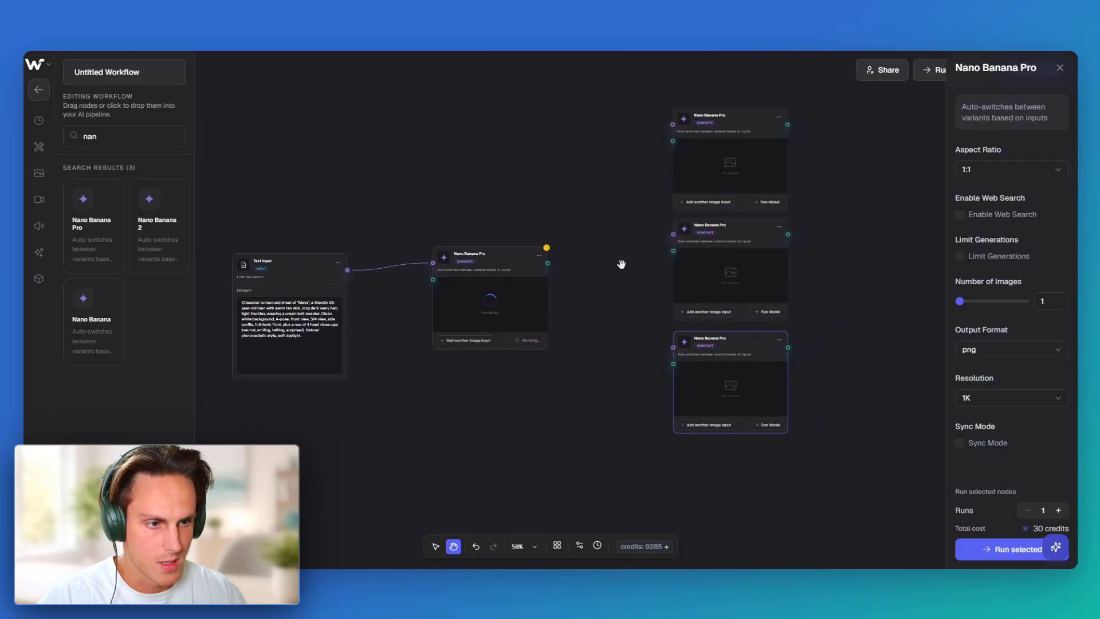
scroll(621, 264, "up", 2)
left_click_drag(608, 265, 497, 271)
left_click_drag(311, 269, 307, 244)
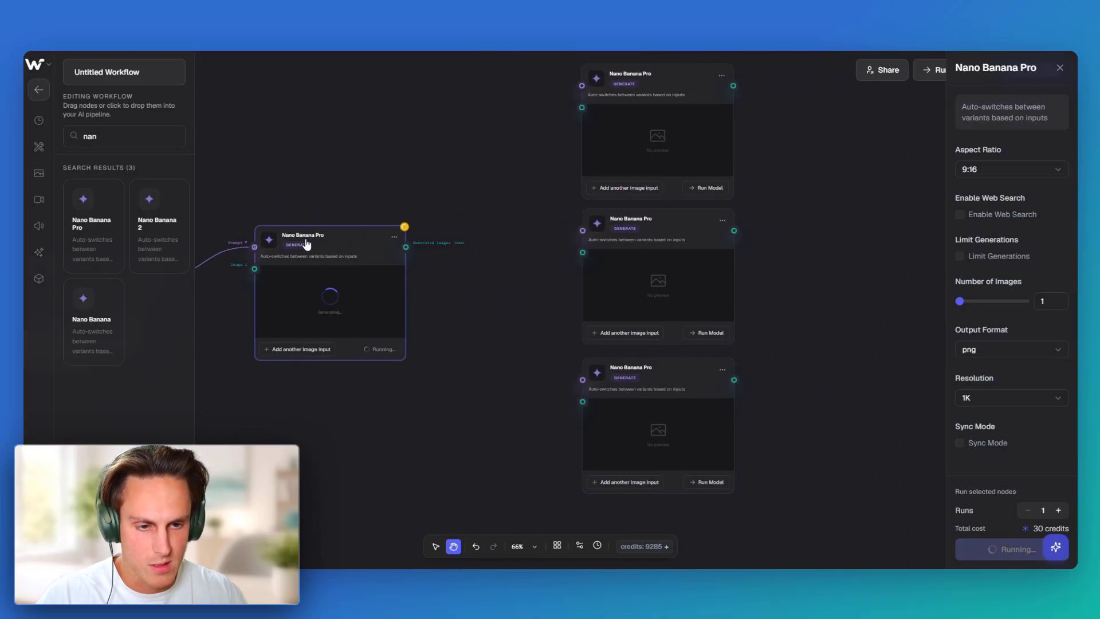
left_click_drag(479, 291, 650, 307)
mouse_move(486, 257)
left_mouse_down()
mouse_move(481, 235)
mouse_move(494, 247)
left_mouse_up()
left_click_drag(634, 278, 580, 300)
mouse_move(446, 264)
left_mouse_down()
mouse_move(442, 241)
mouse_move(467, 265)
mouse_move(452, 261)
left_mouse_up()
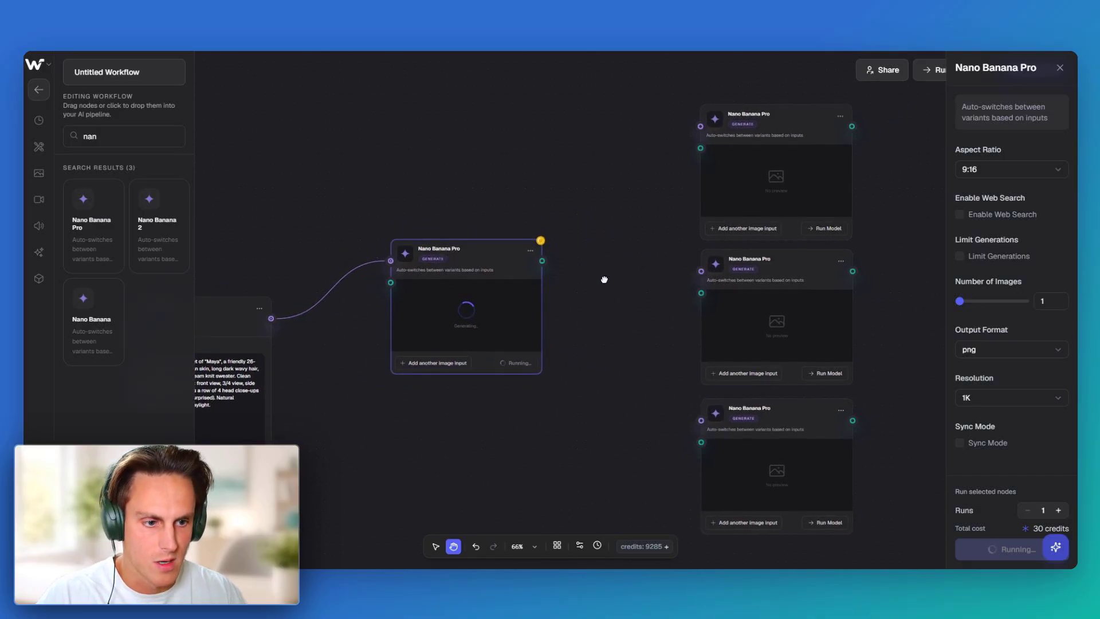
left_click_drag(605, 279, 560, 300)
left_click_drag(625, 182, 652, 166)
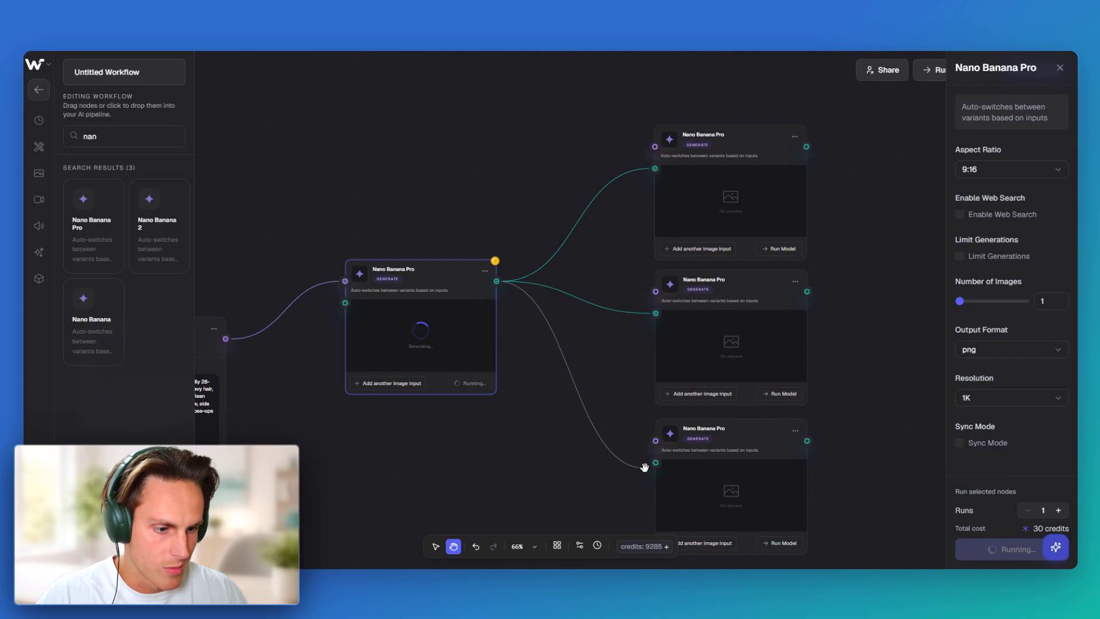
left_click_drag(645, 467, 656, 462)
scroll(555, 397, "down", 3)
scroll(555, 398, "left", 2)
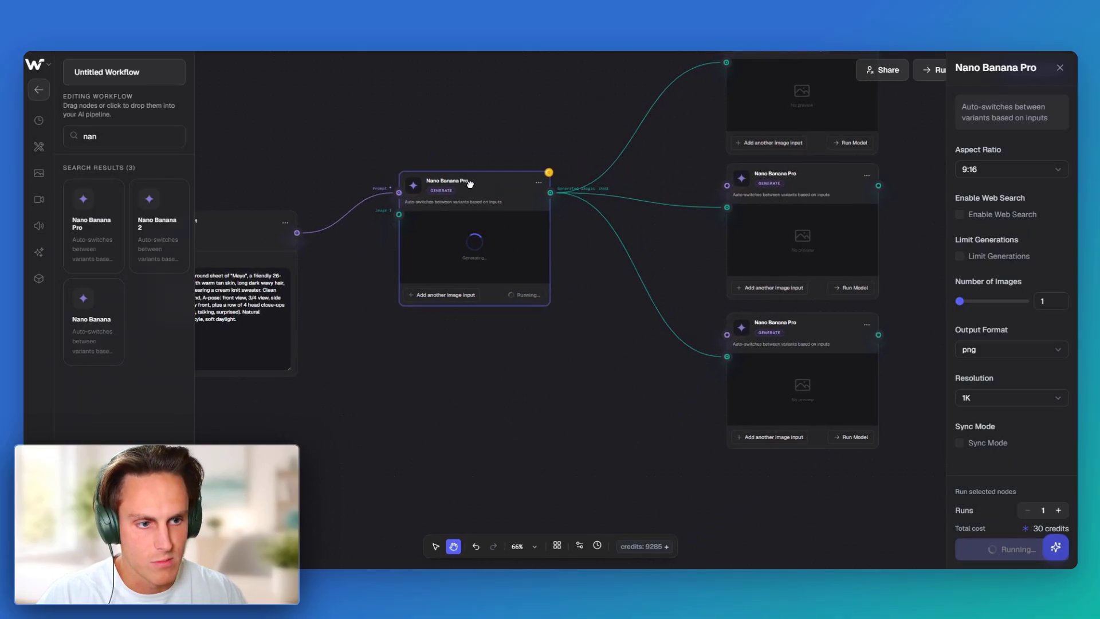
scroll(627, 290, "up", 3)
scroll(626, 290, "right", 1)
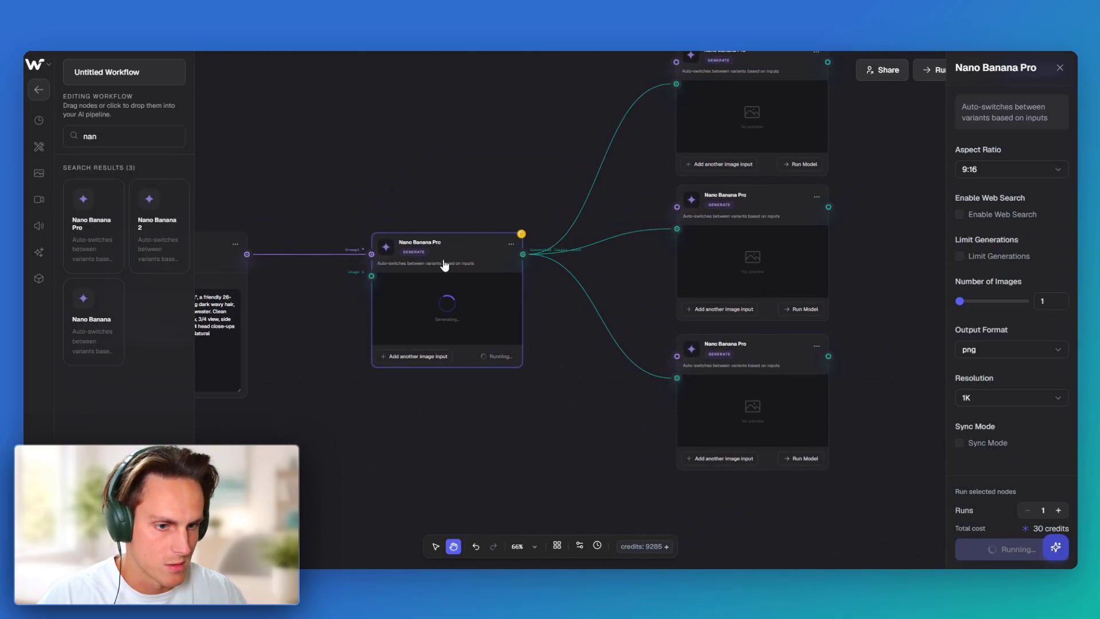
scroll(512, 180, "left", 4)
scroll(512, 180, "down", 1)
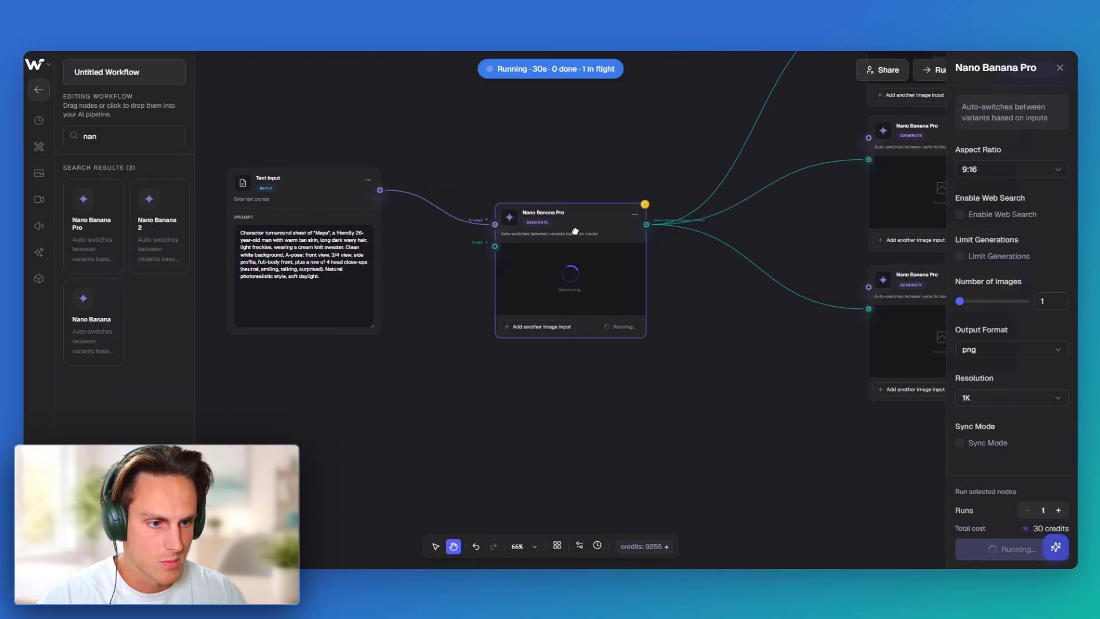
left_click_drag(586, 150, 502, 209)
scroll(455, 167, "down", 3)
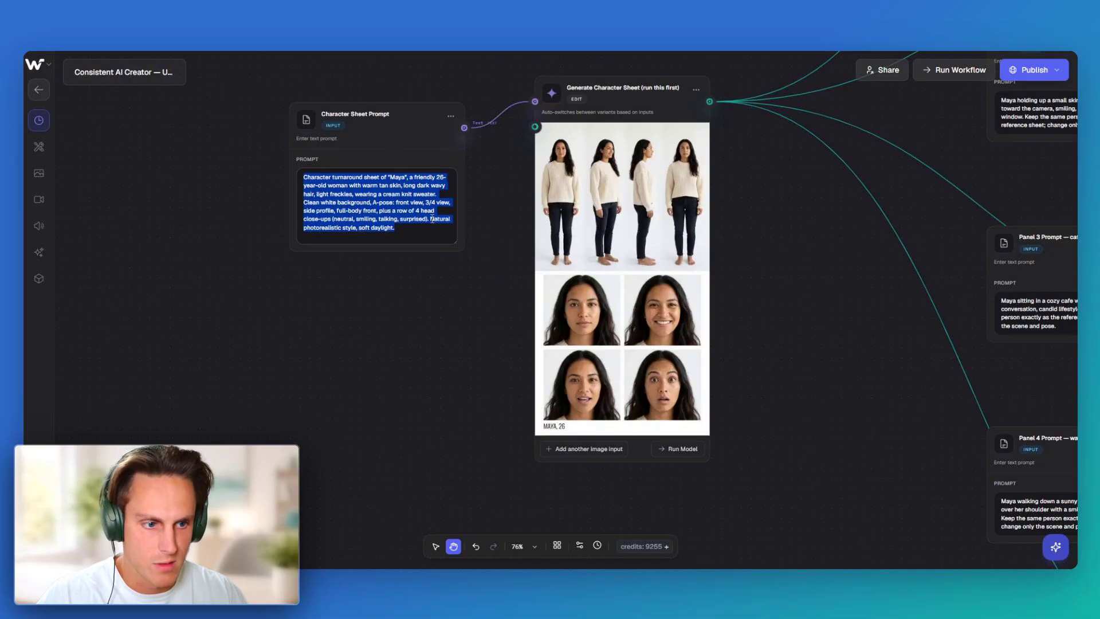
Copy the Panel 2 "holding the product" prompt from the Consistent AI Creator reference workflow.
scroll(750, 266, "down", 3)
left_click_drag(764, 231, 388, 292)
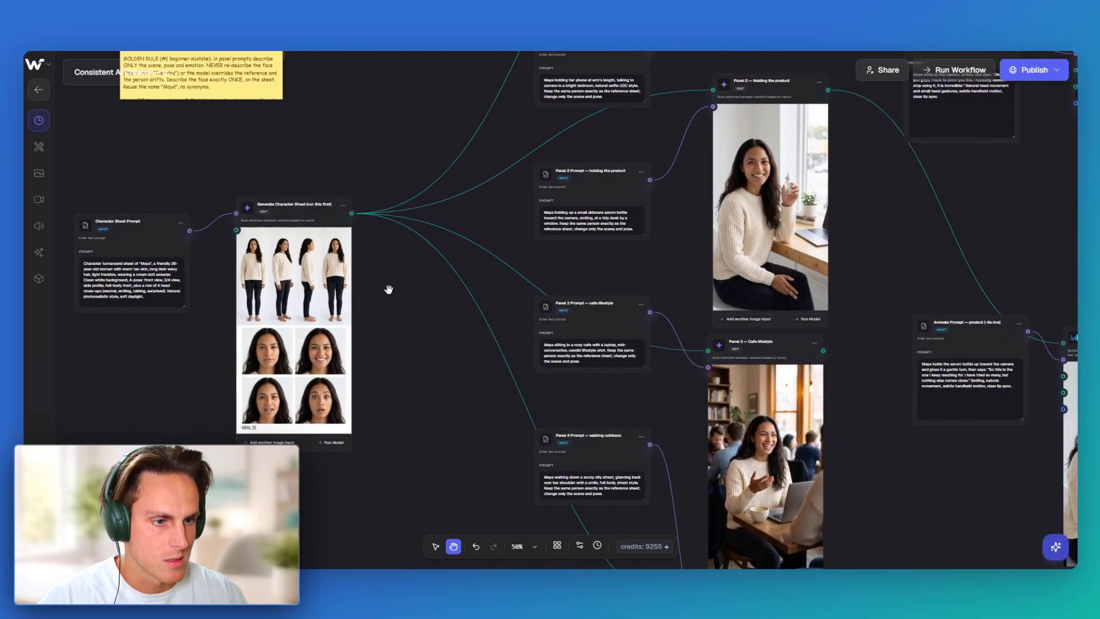
left_click_drag(691, 193, 625, 317)
scroll(613, 266, "up", 3)
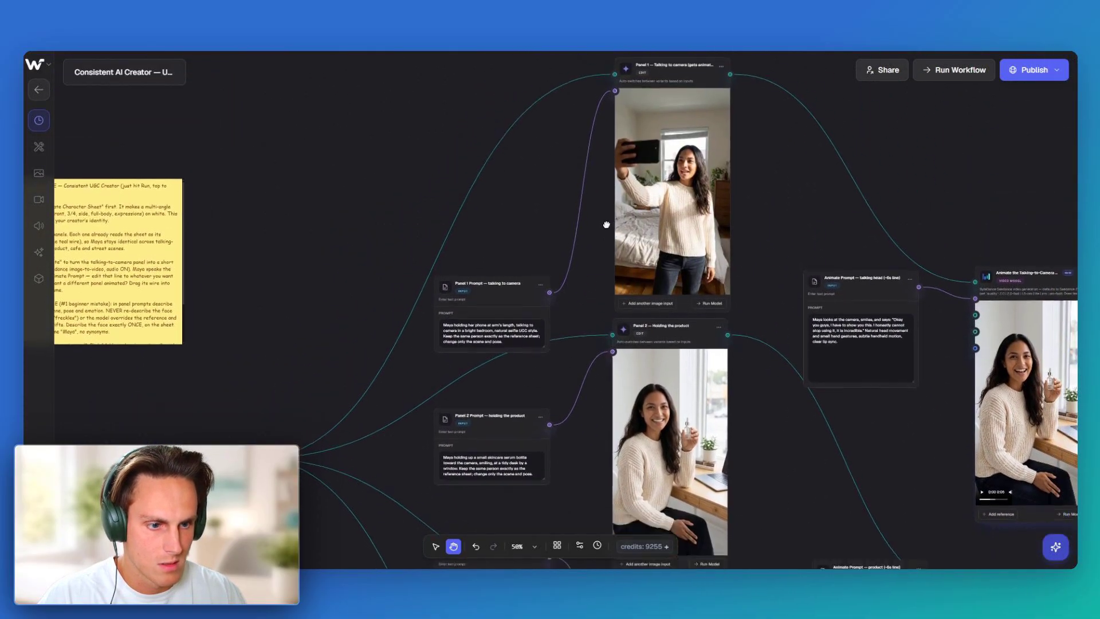
scroll(596, 212, "down", 6)
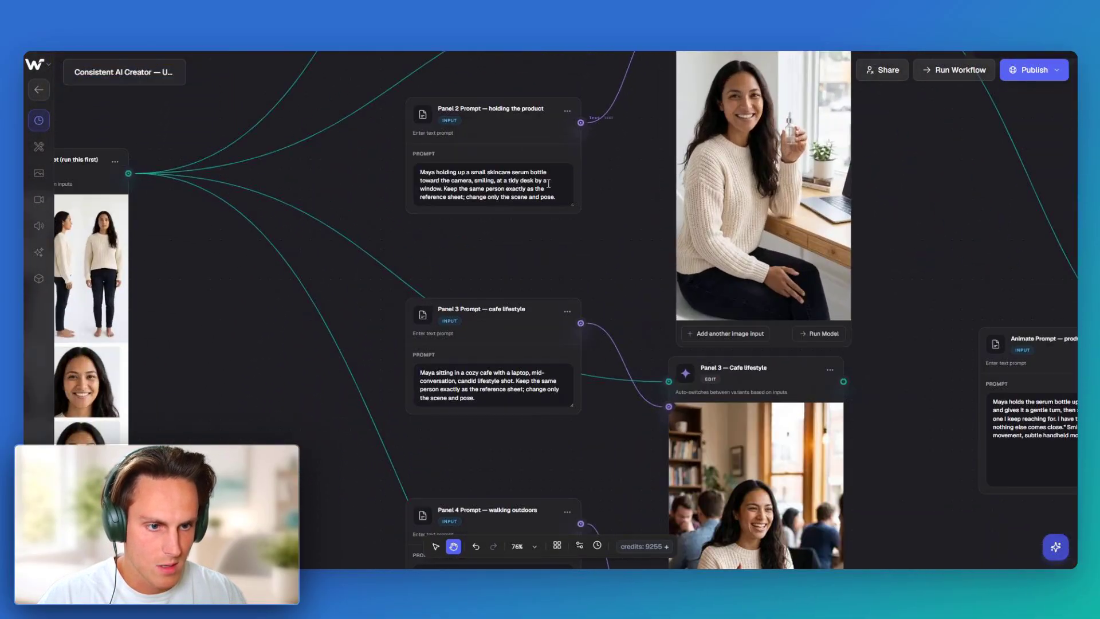
triple_click(471, 189)
key("ctrl+c")
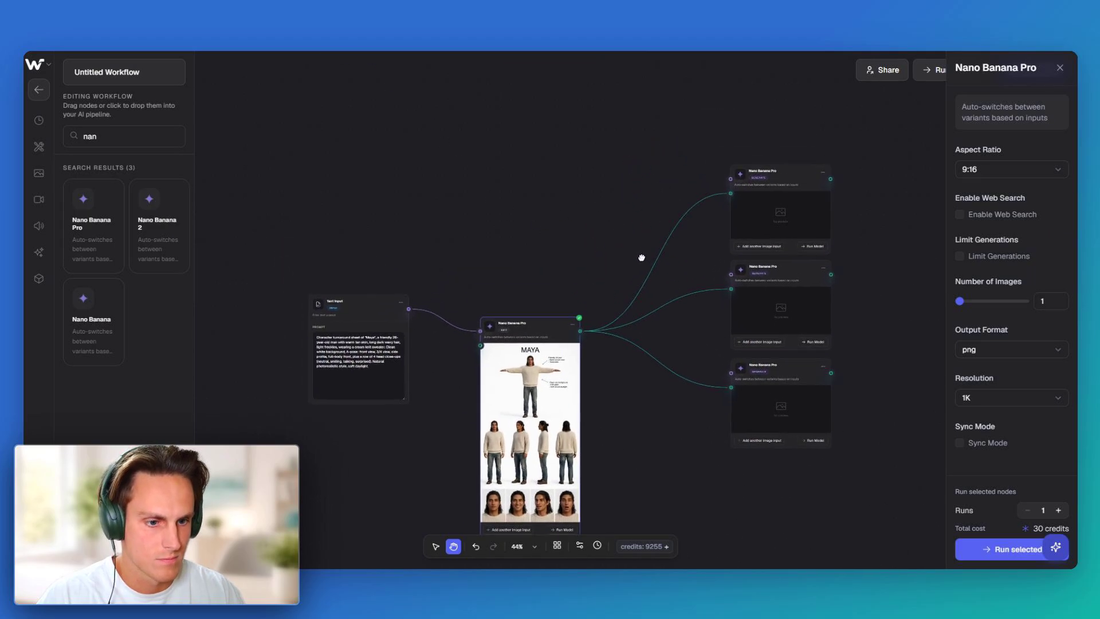
Add a Text Input node above the character sheet in the untitled workflow and paste the skincare serum bottle prompt into it.
double_click(594, 144)
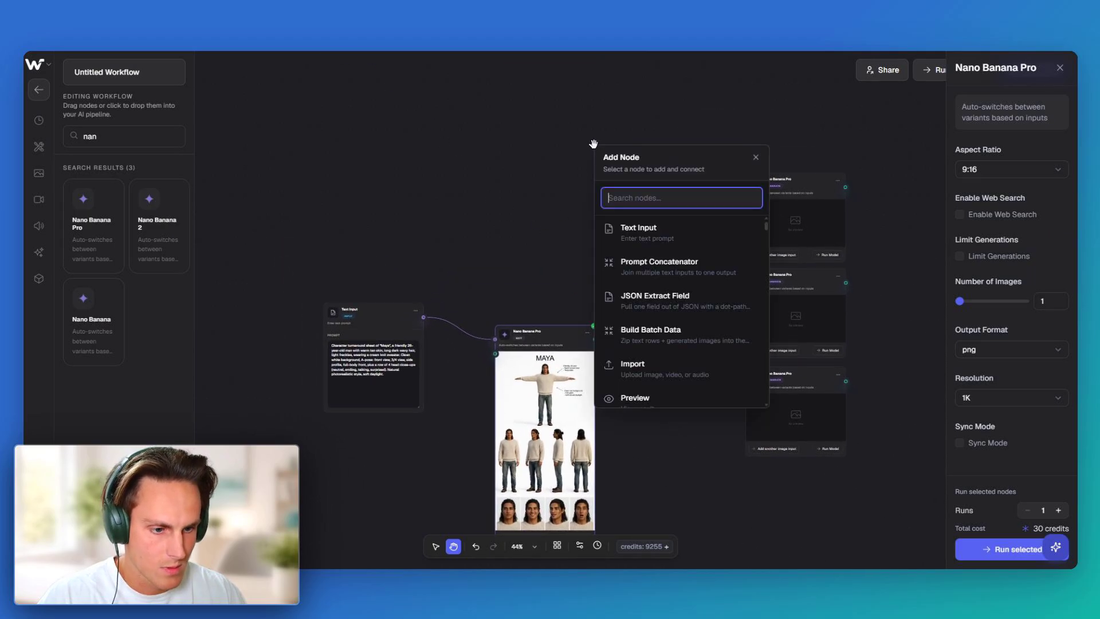
left_click(654, 242)
left_click_drag(643, 151, 610, 111)
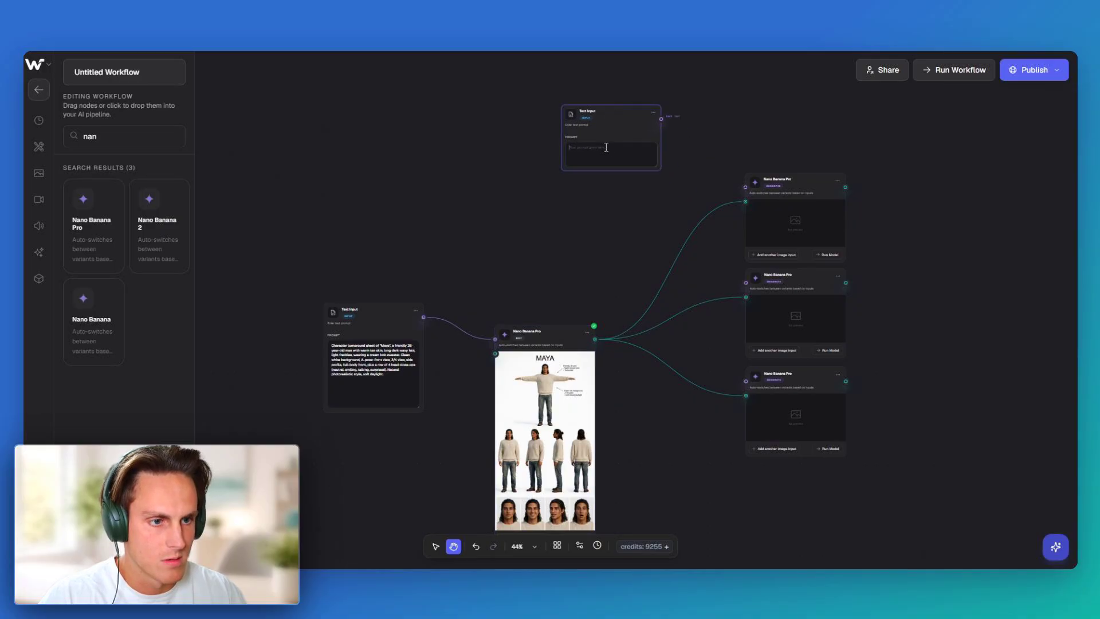
left_click(607, 148)
key("ctrl+v")
Connect the serum prompt to the uppermost empty Nano Banana Pro node, move that node up, and set its aspect ratio to 9:16.
left_click_drag(703, 137, 631, 139)
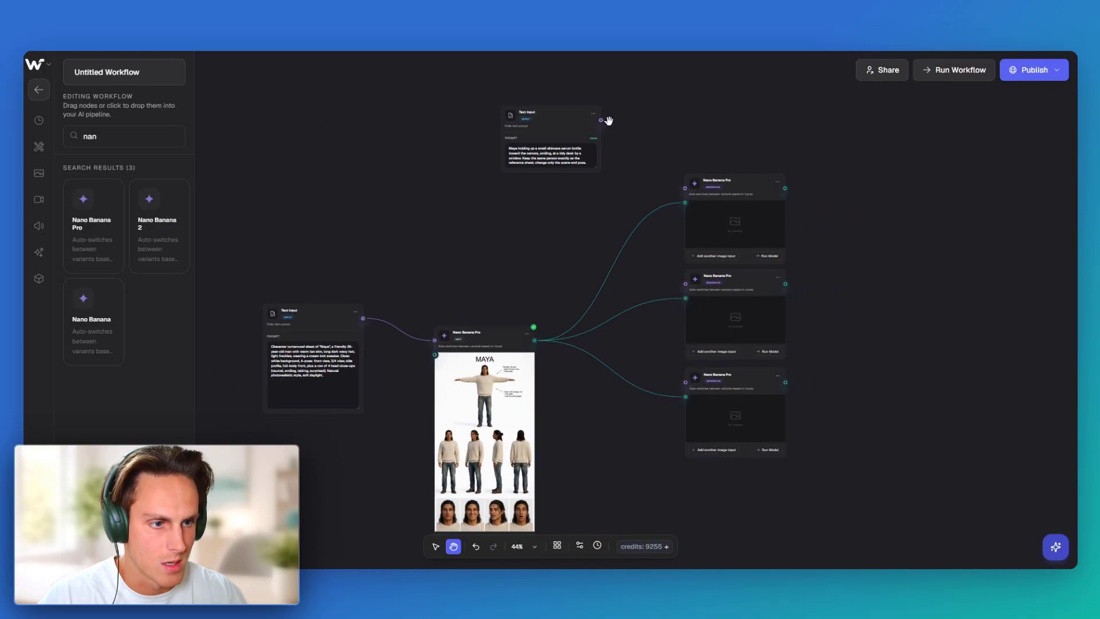
left_click_drag(686, 187, 677, 93)
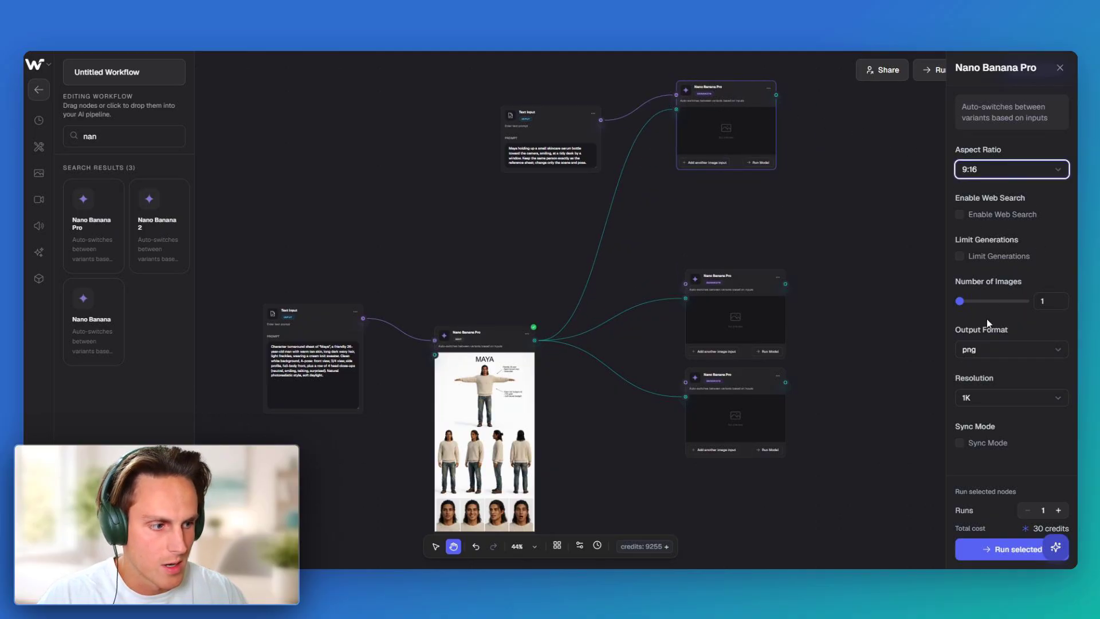
Examine the generated character sheet at full size, checking the body angles and facial expressions.
left_click_drag(614, 371, 666, 233)
scroll(635, 271, "up", 6)
left_click_drag(634, 271, 766, 258)
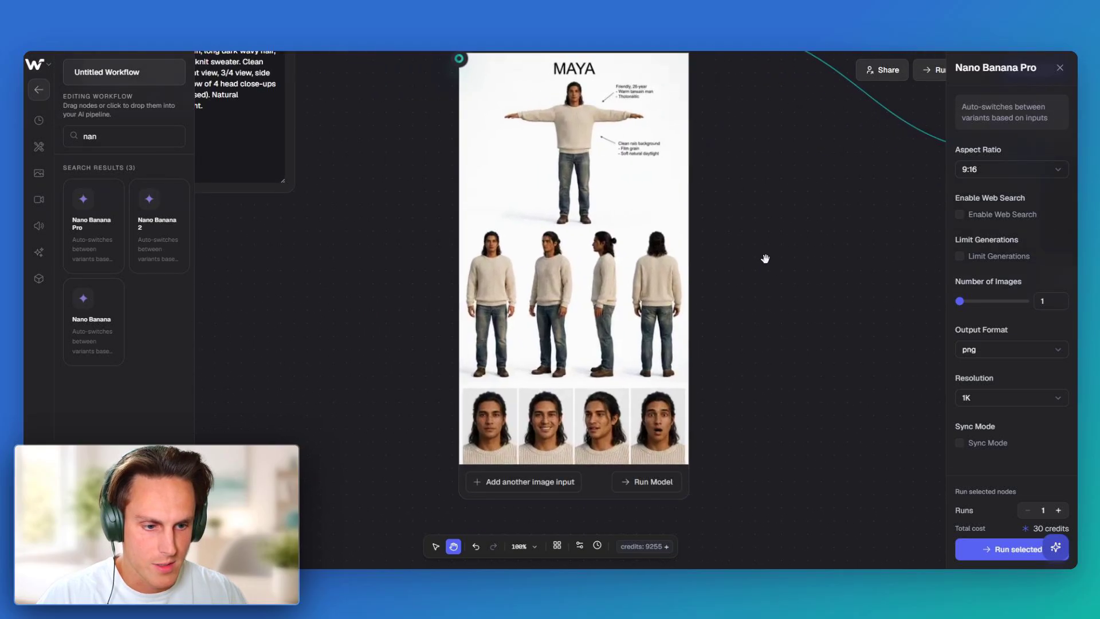
left_click(557, 256)
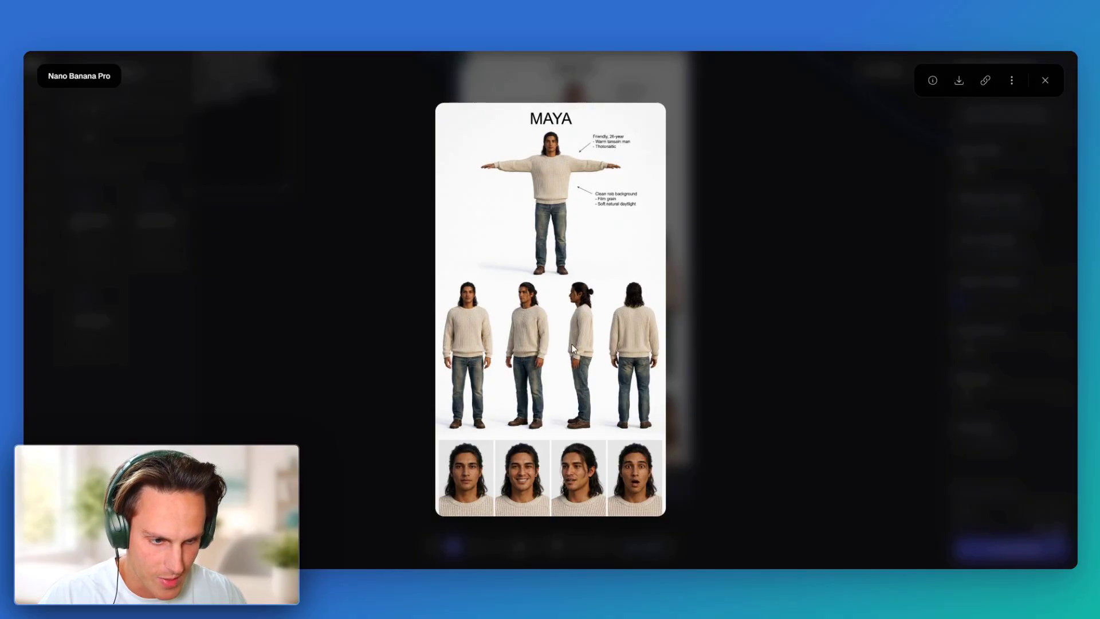
left_click(781, 283)
Run the Nano Banana Pro node fed by the serum prompt and move its Text Input slightly higher.
scroll(774, 245, "down", 3)
left_click_drag(789, 182, 577, 349)
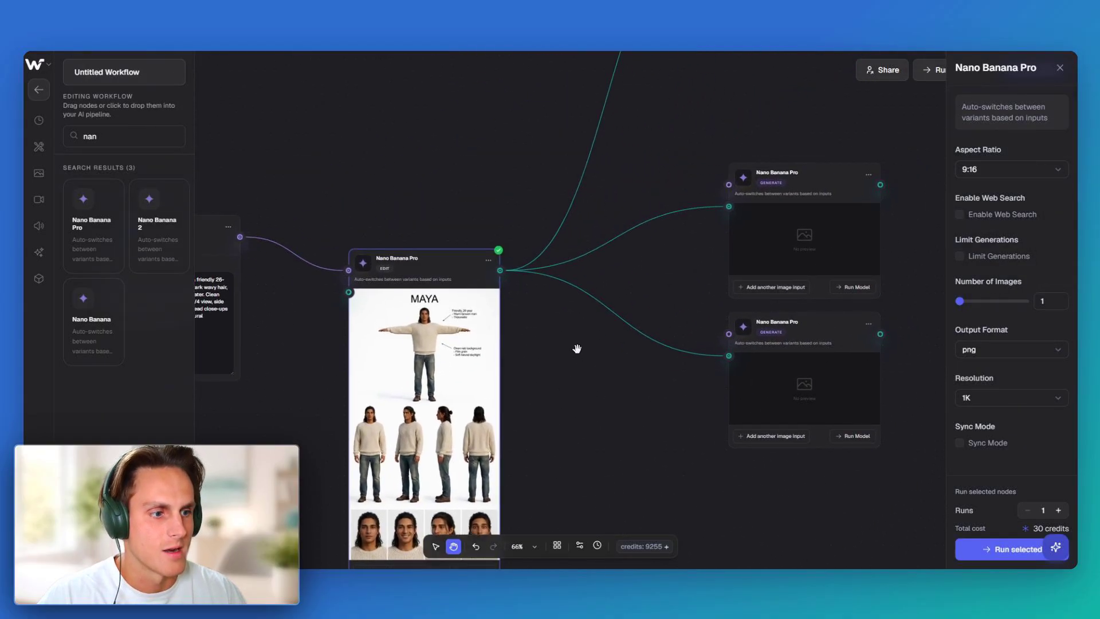
scroll(582, 338, "down", 3)
left_click_drag(625, 295, 588, 358)
left_click(713, 202)
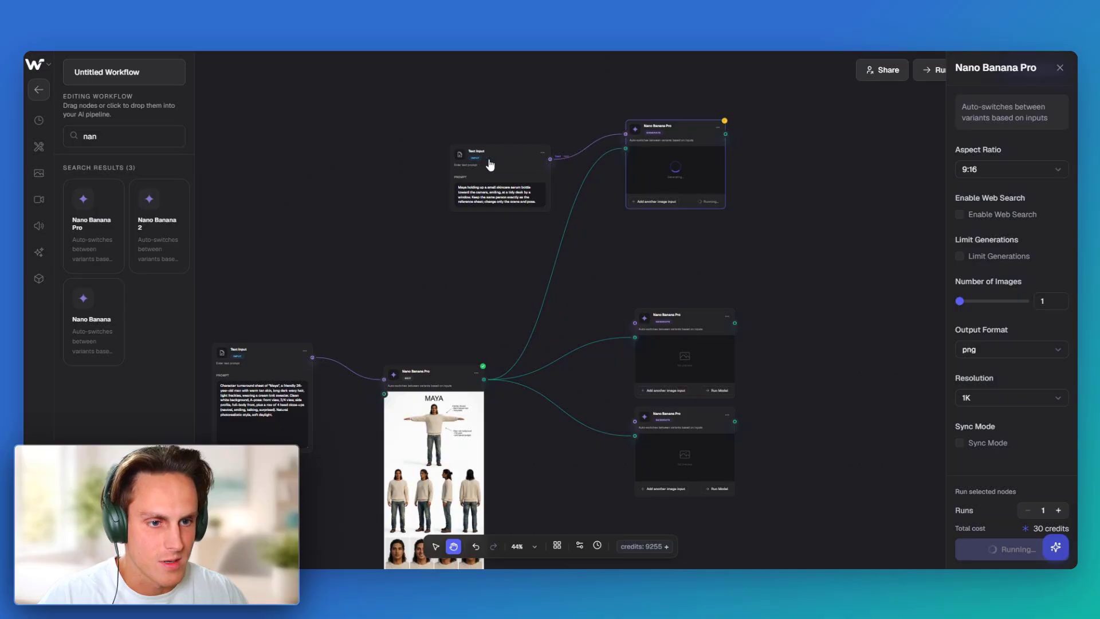
left_click_drag(486, 166, 487, 128)
left_click(678, 142)
Examine the generated serum bottle panel at full size and check the character's likeness.
scroll(673, 216, "down", 3)
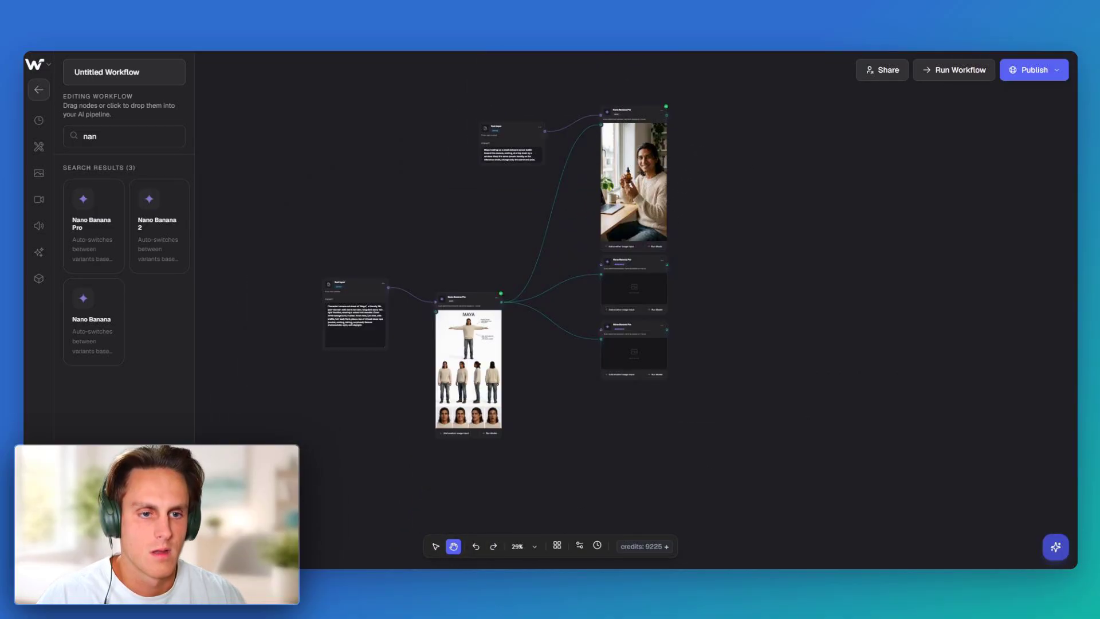
scroll(553, 198, "up", 5)
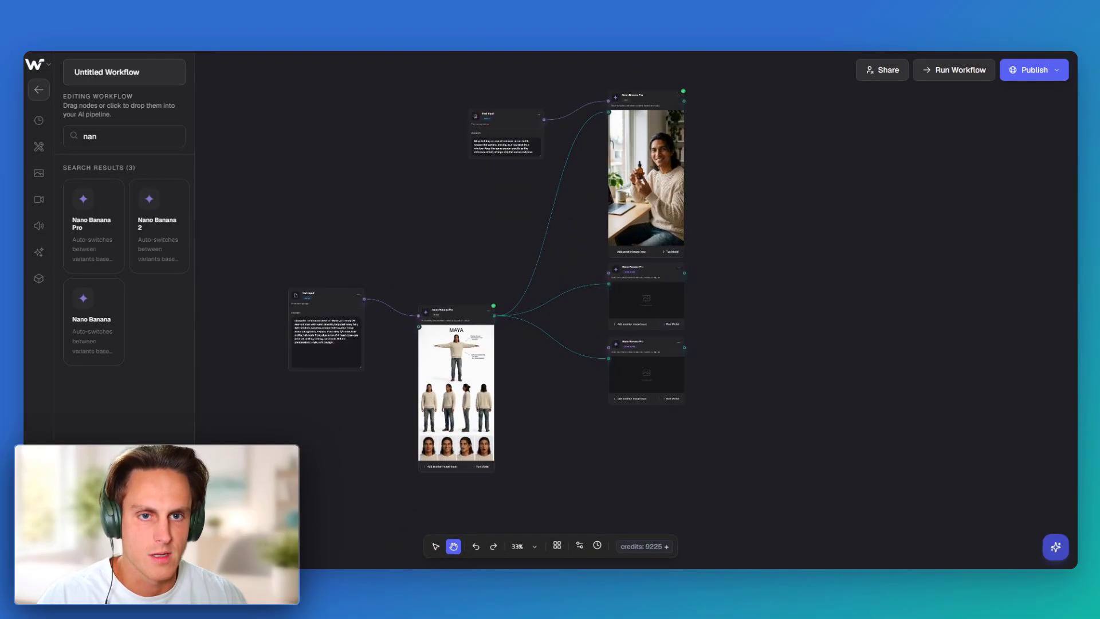
left_click_drag(585, 170, 456, 293)
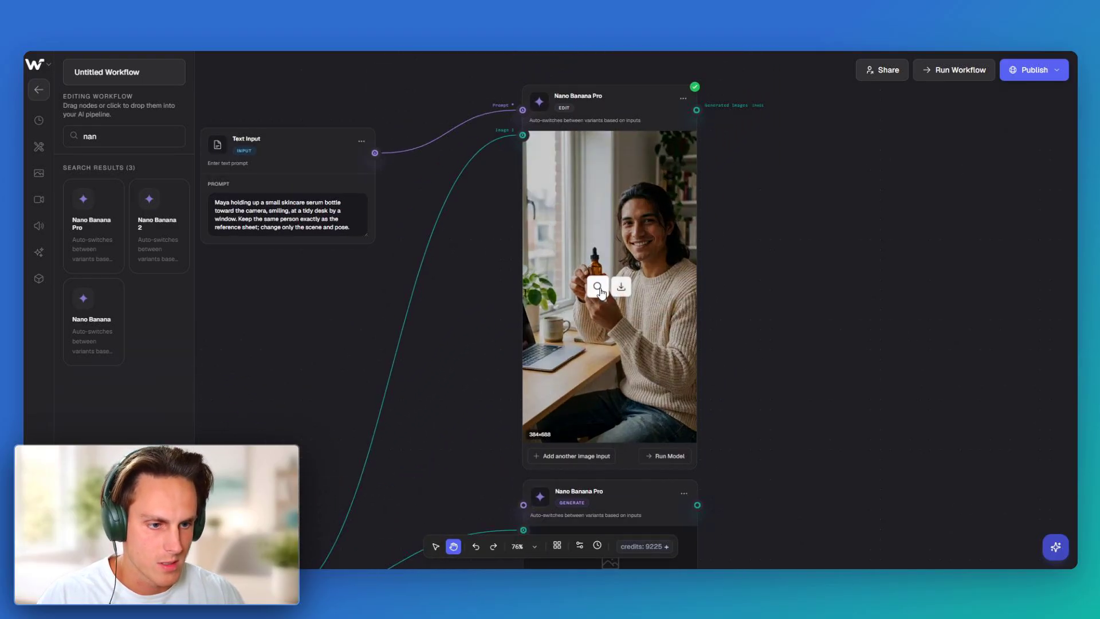
left_click(598, 289)
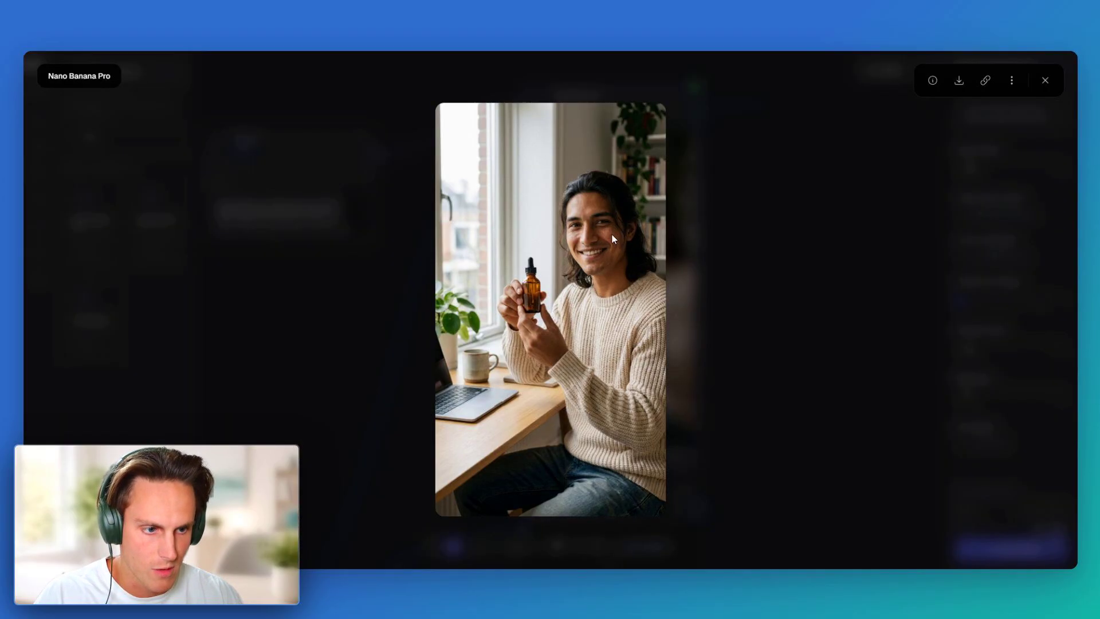
left_click(725, 238)
Move the two remaining empty Nano Banana Pro nodes down and farther from the character sheet, leaving room for prompt nodes.
scroll(452, 301, "down", 5)
left_click_drag(449, 296, 622, 199)
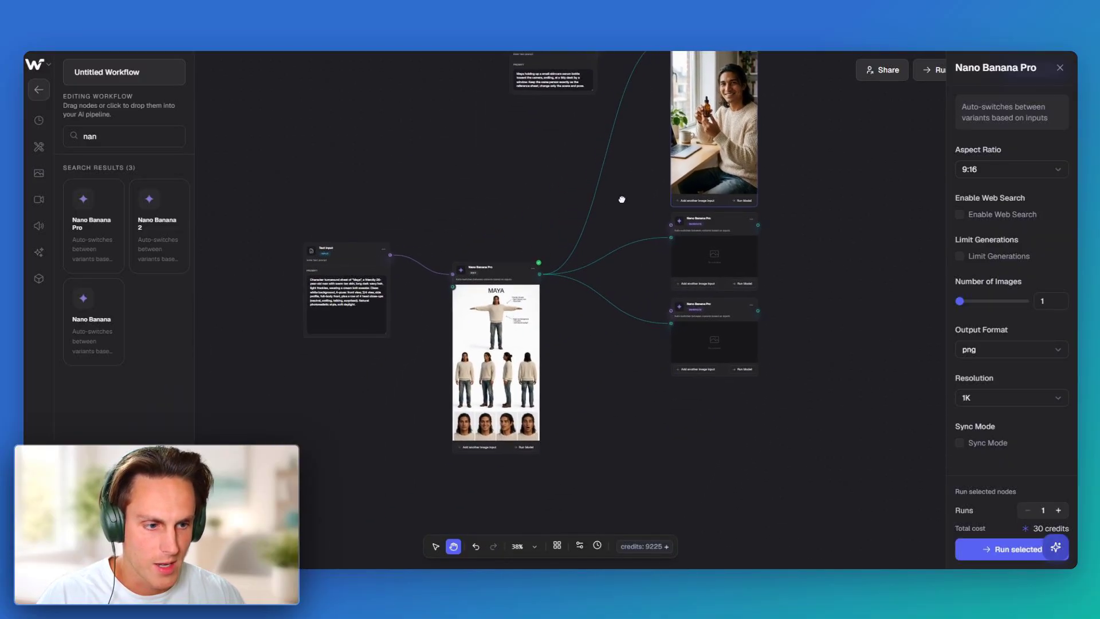
left_click_drag(720, 313, 727, 403)
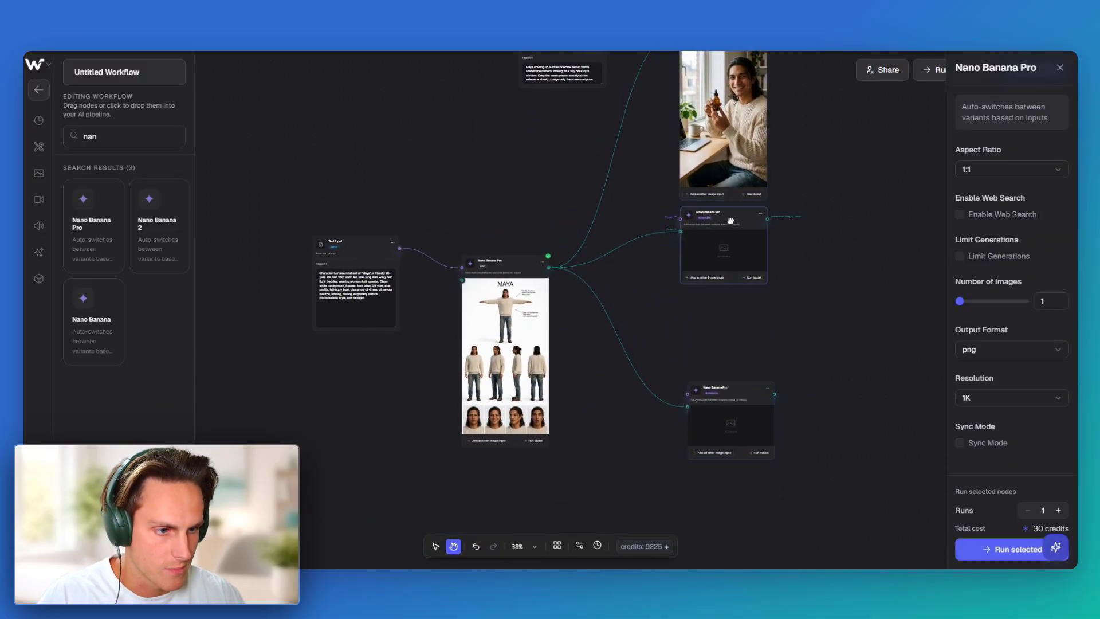
left_click_drag(730, 220, 759, 294)
left_click_drag(732, 394, 778, 424)
left_click_drag(740, 276, 772, 262)
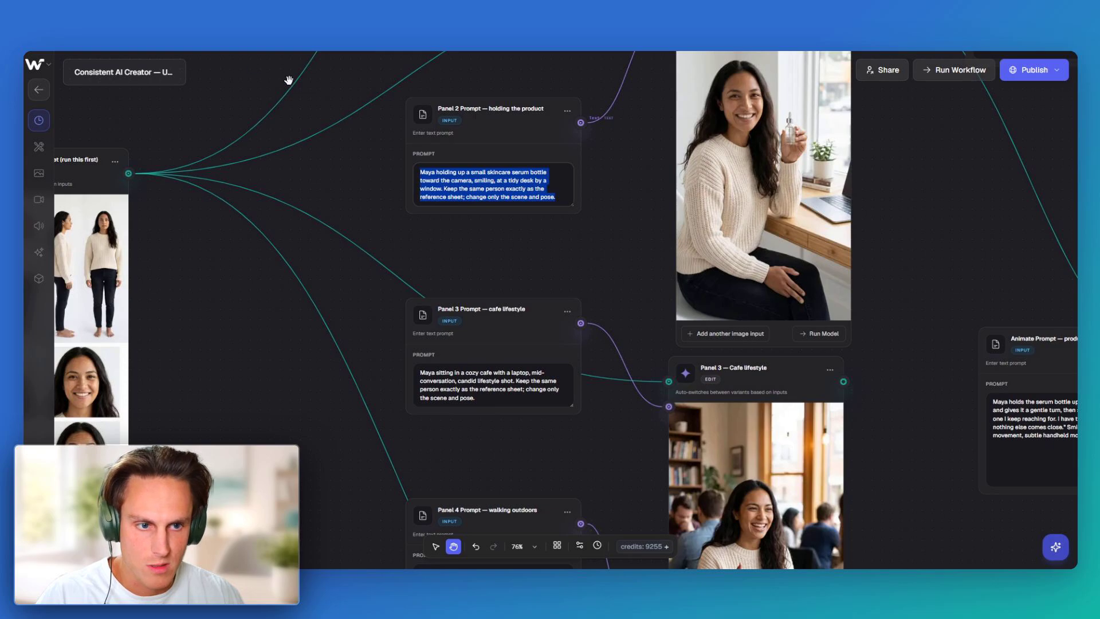
Copy the reference workflow's Panel 3 cafe lifestyle prompt into a new Text Input connected to the upper of the two empty Nano Banana Pro nodes.
scroll(471, 184, "down", 5)
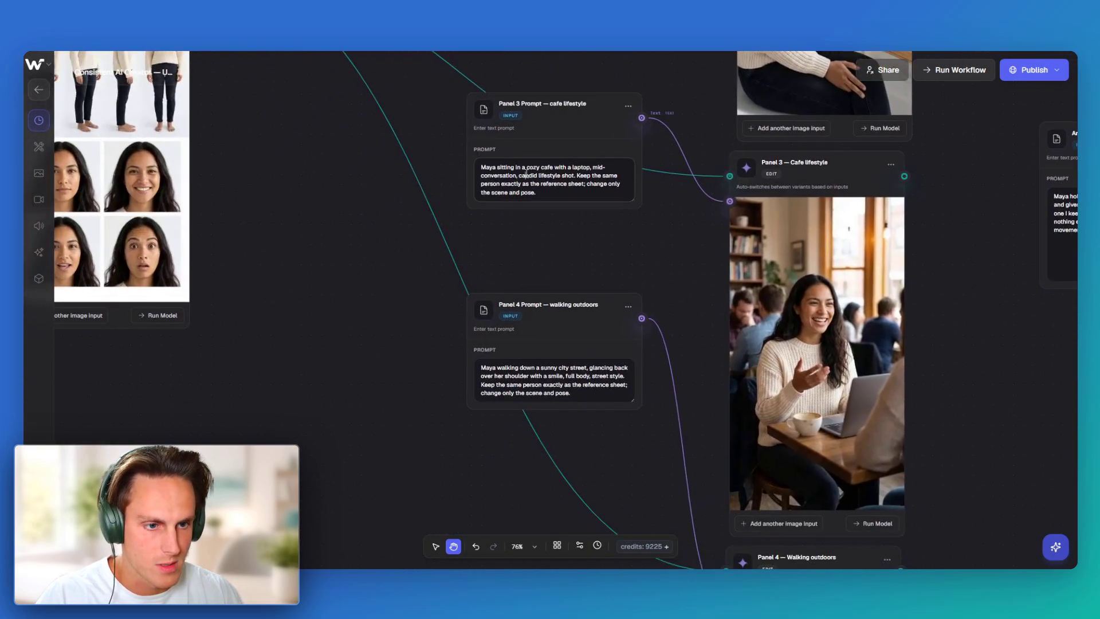
triple_click(526, 173)
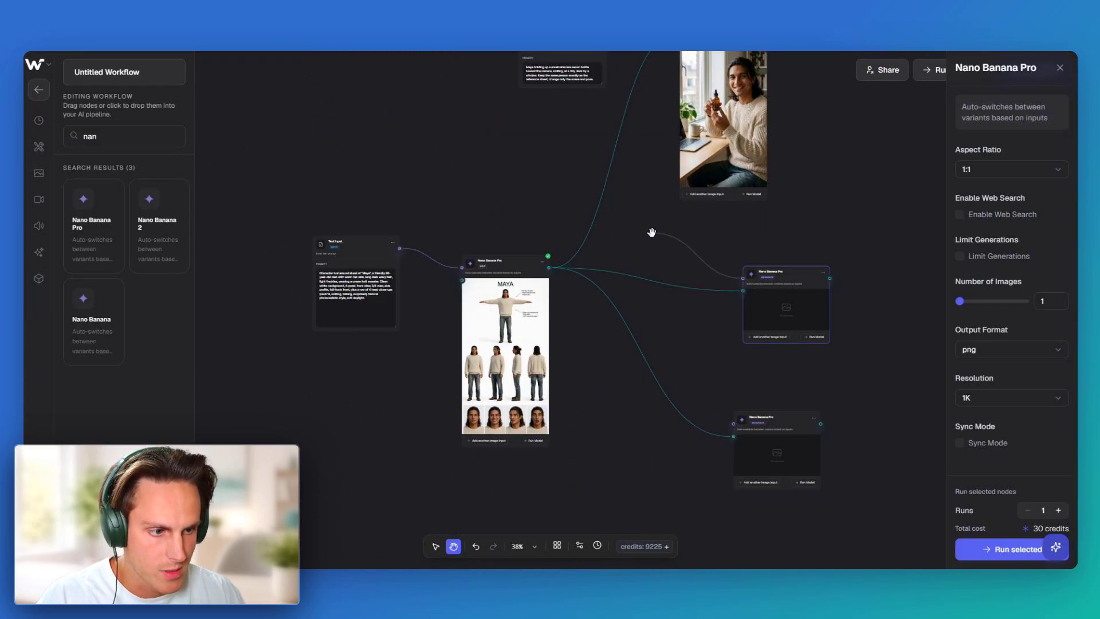
left_click_drag(646, 231, 645, 230)
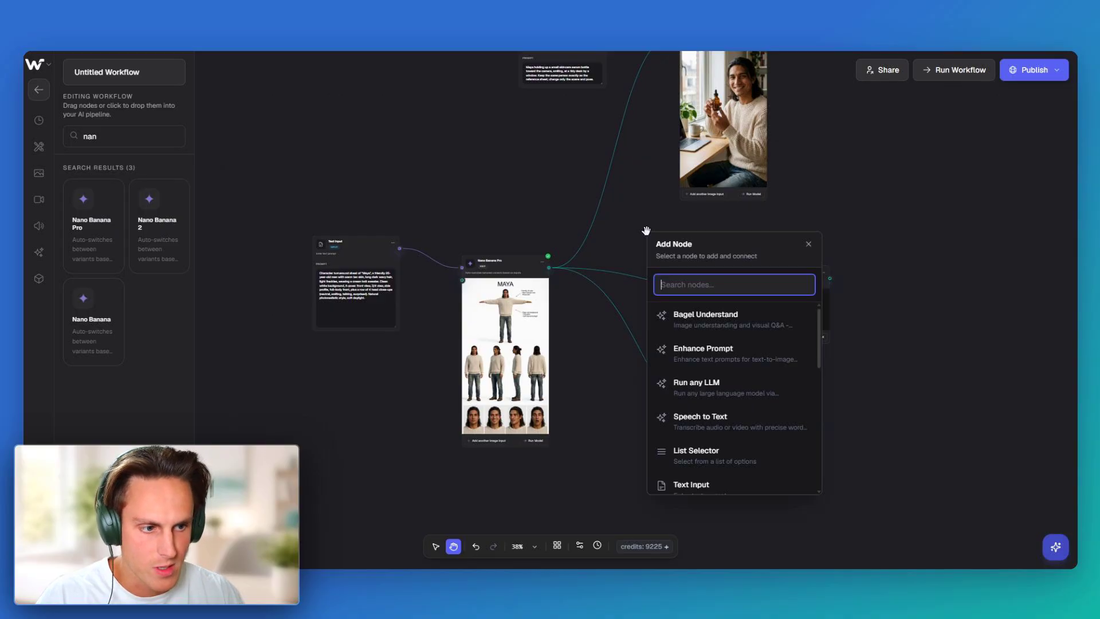
scroll(710, 401, "down", 1)
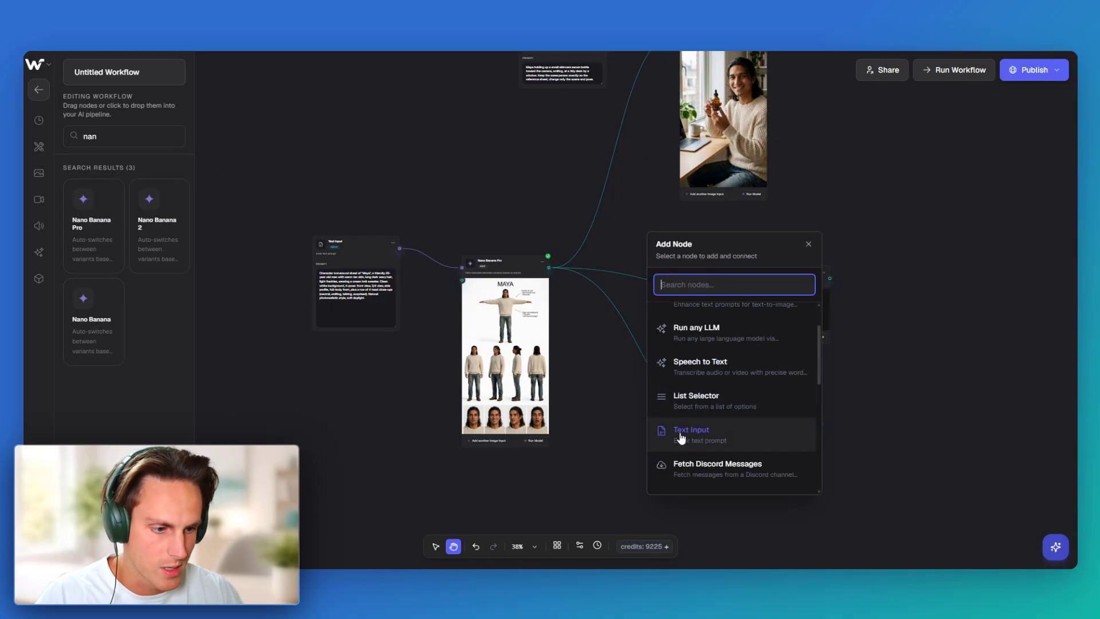
left_click(727, 439)
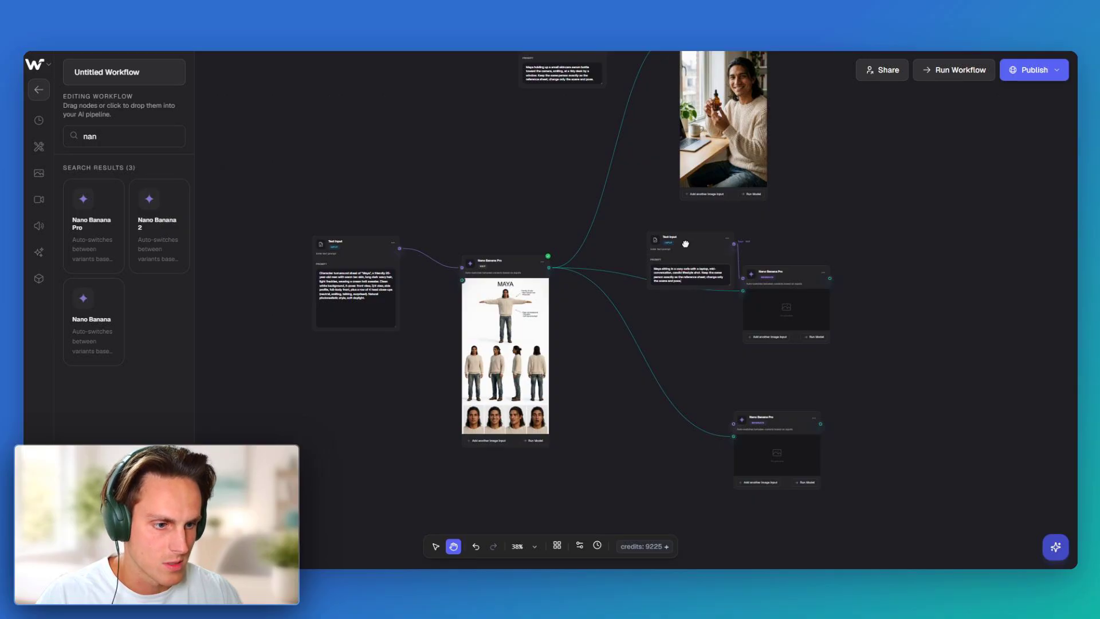
left_click_drag(685, 243, 653, 226)
Set the cafe panel's Nano Banana Pro node to a 9:16 aspect ratio and run it.
left_click(783, 283)
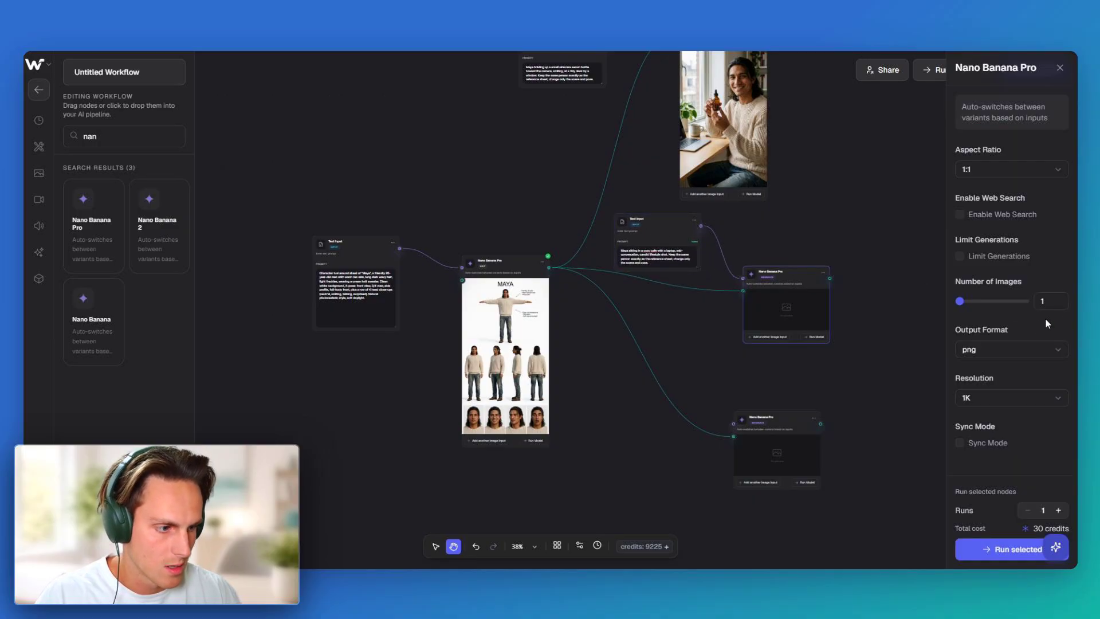
left_click(1003, 177)
left_click(991, 315)
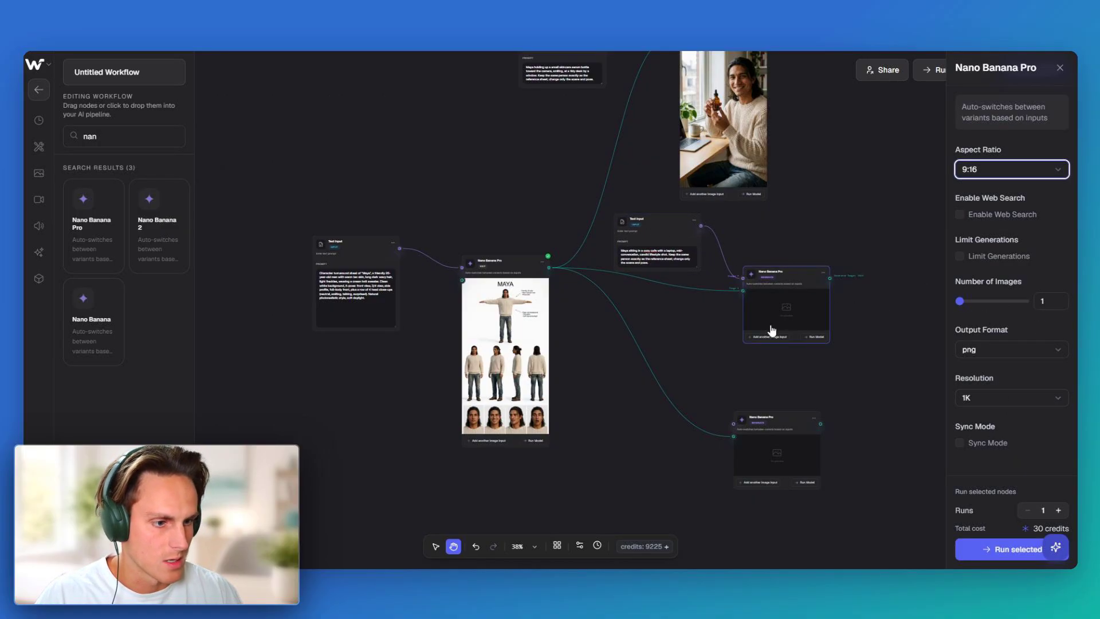
left_click(817, 338)
Copy the reference workflow's Panel 4 walking outdoors prompt into a new Text Input connected to the last Nano Banana Pro node.
scroll(737, 361, "down", 5)
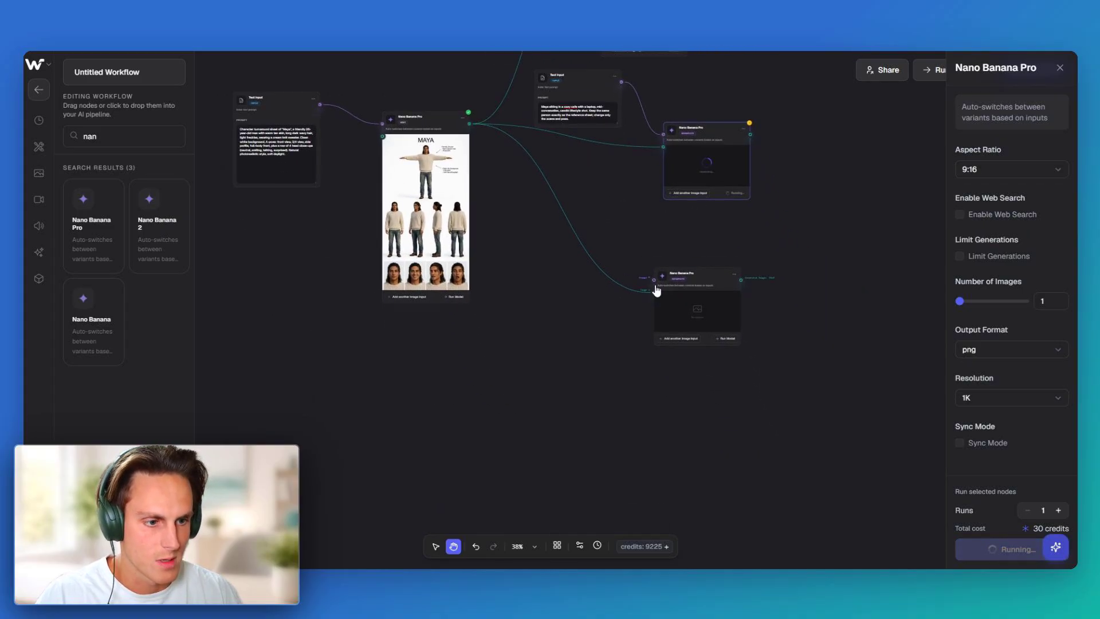
double_click(592, 214)
left_click(640, 456)
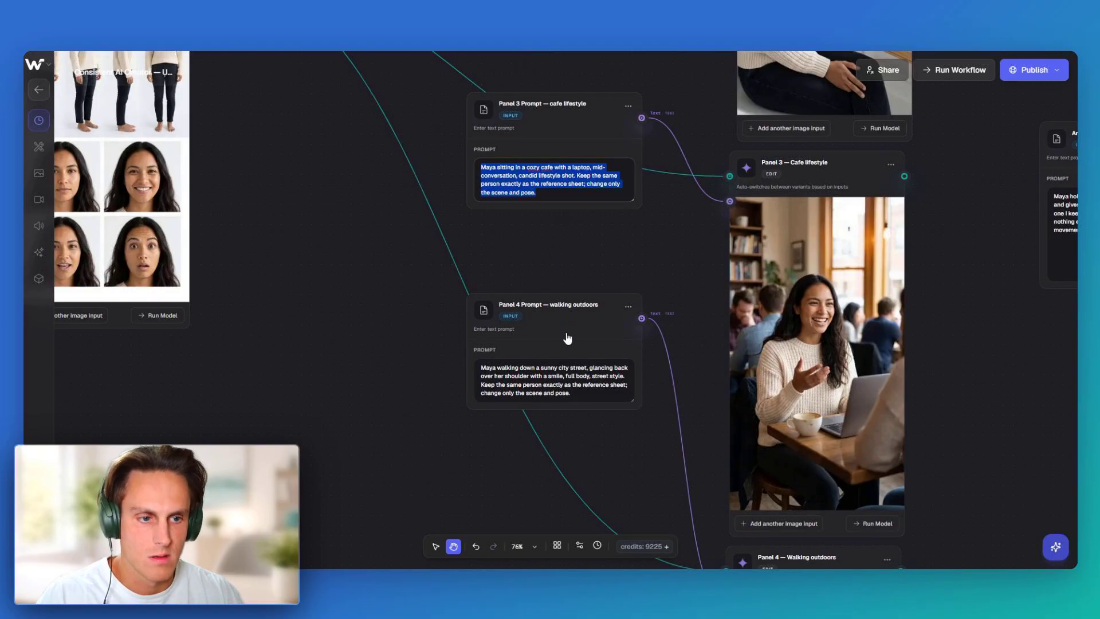
triple_click(555, 392)
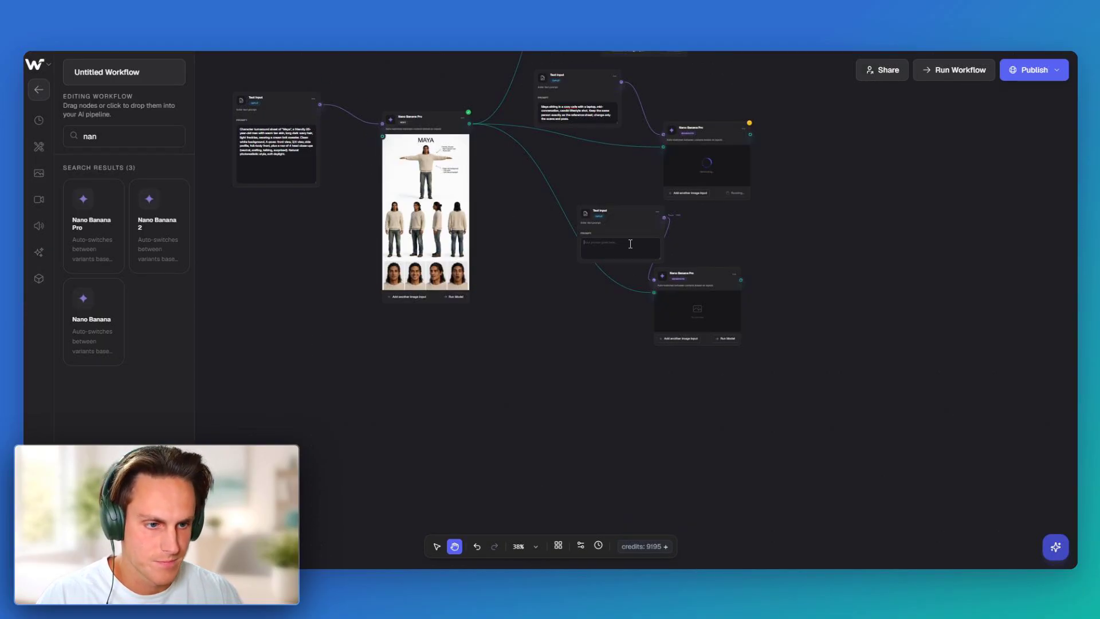
type("Maya walking down a sunny city street, glancing back over her shoulder with a smile, full body, street style. Keep the same person exactly as the reference sheet; change only the scene and pose.")
left_click_drag(611, 214, 544, 204)
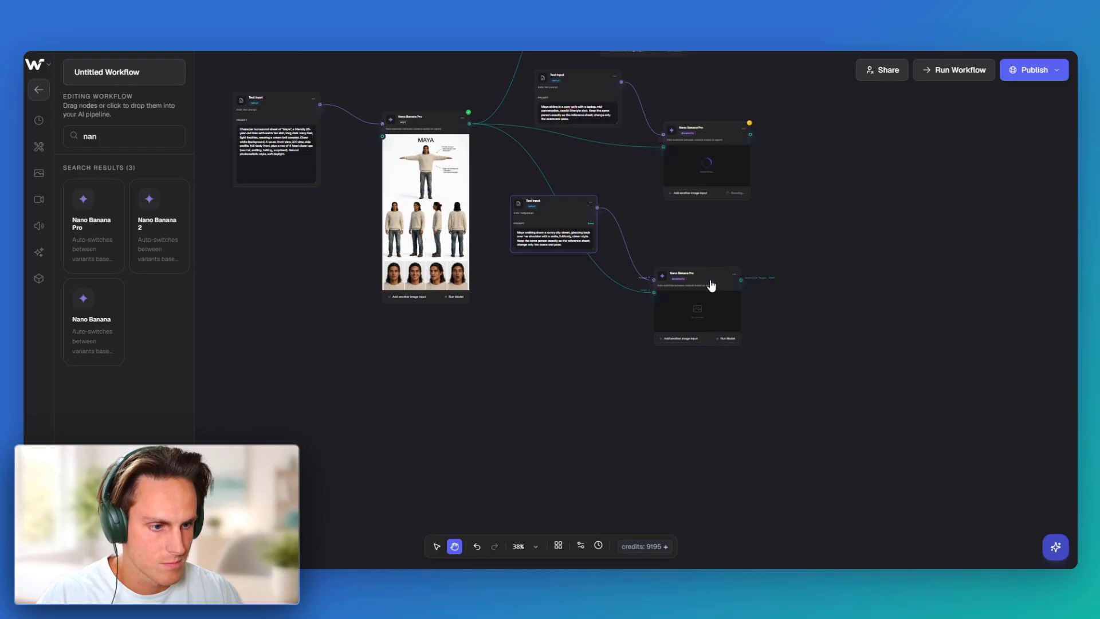
Set the walking outdoors panel's Nano Banana Pro node to a 9:16 aspect ratio and run it.
left_click(712, 286)
left_click(997, 171)
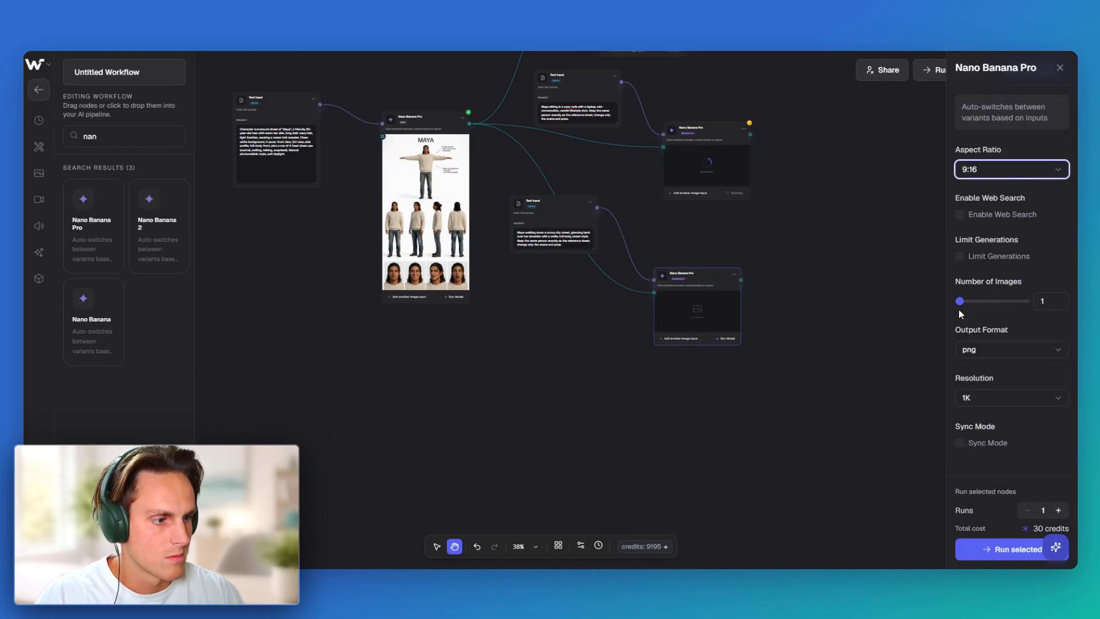
left_click(727, 341)
mouse_move(705, 278)
left_mouse_down()
mouse_move(735, 267)
mouse_move(709, 275)
left_mouse_up()
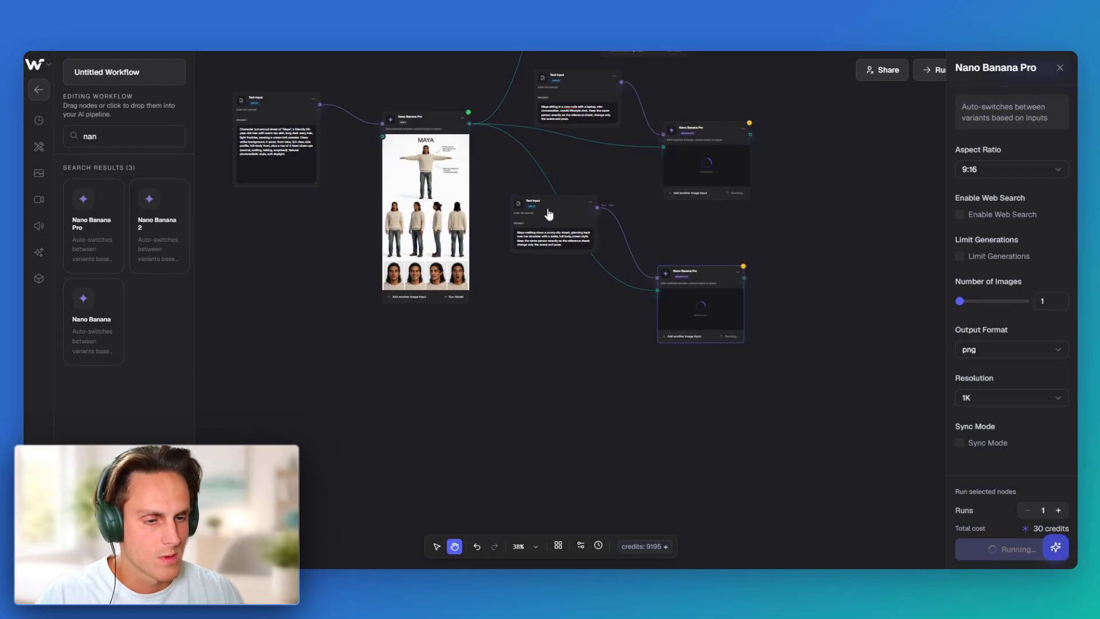
Check the wording of the cafe and walking outdoors scene prompts in their Text Inputs.
left_click_drag(536, 208, 558, 202)
scroll(557, 201, "up", 10)
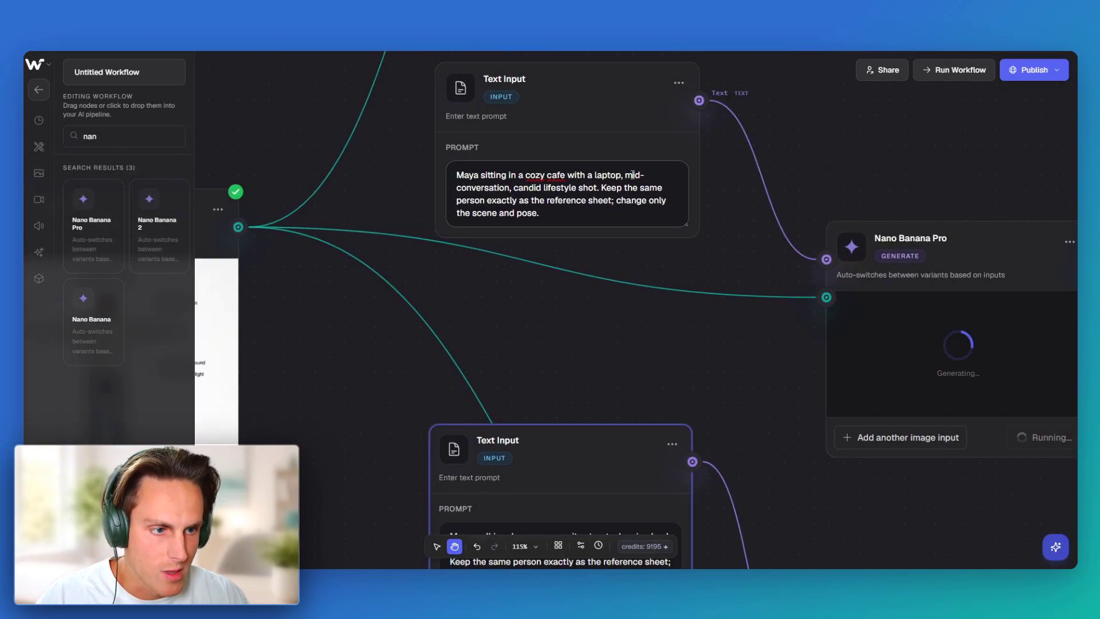
double_click(527, 188)
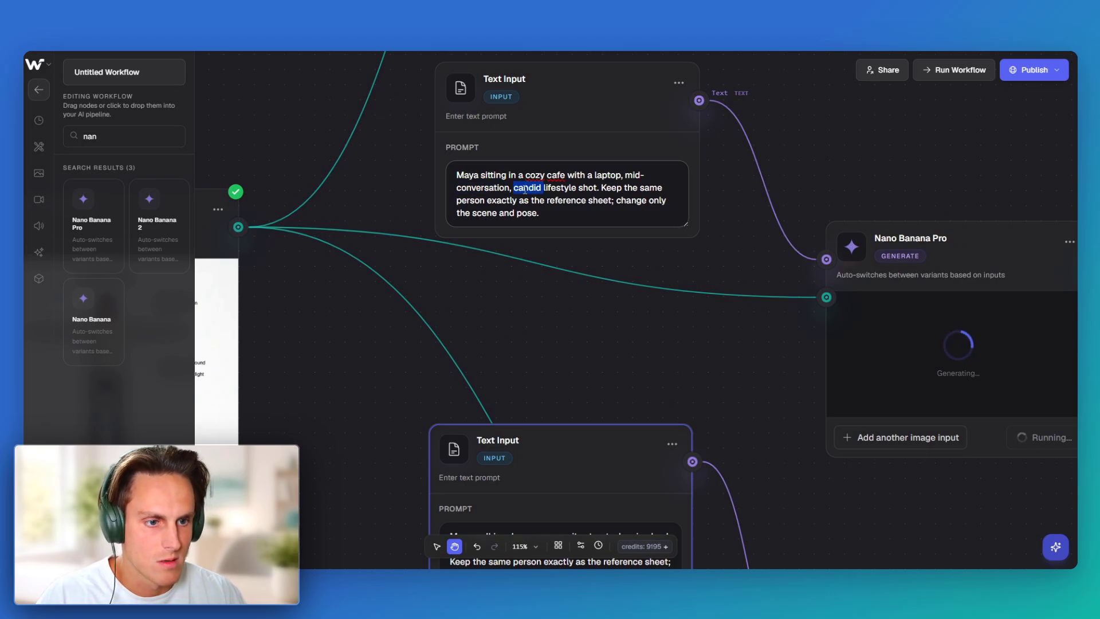
scroll(539, 194, "down", 5)
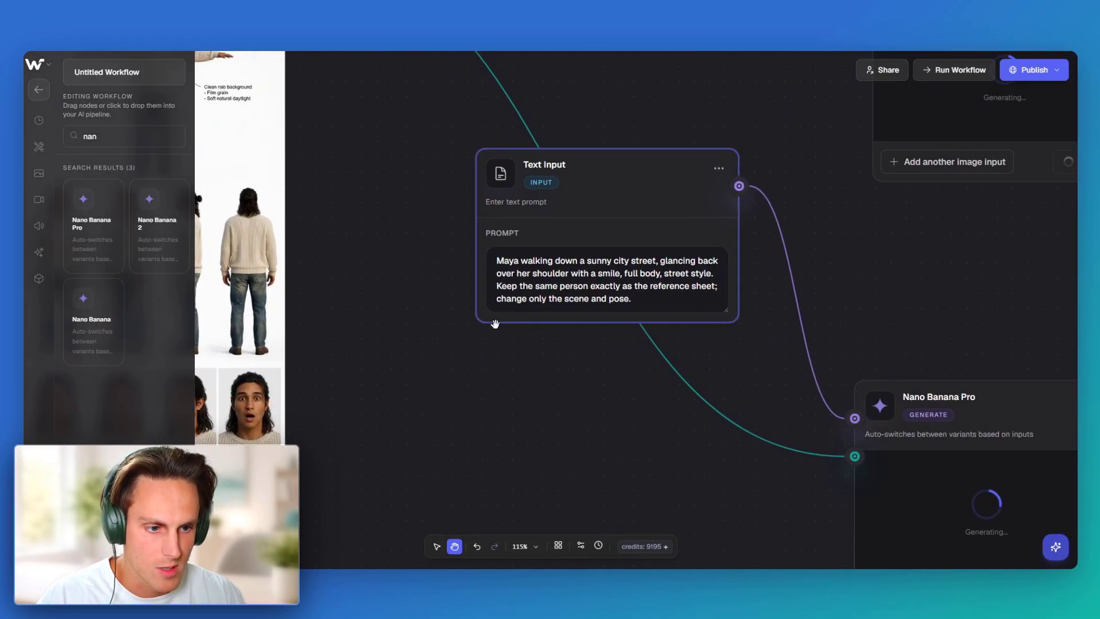
left_click(580, 262)
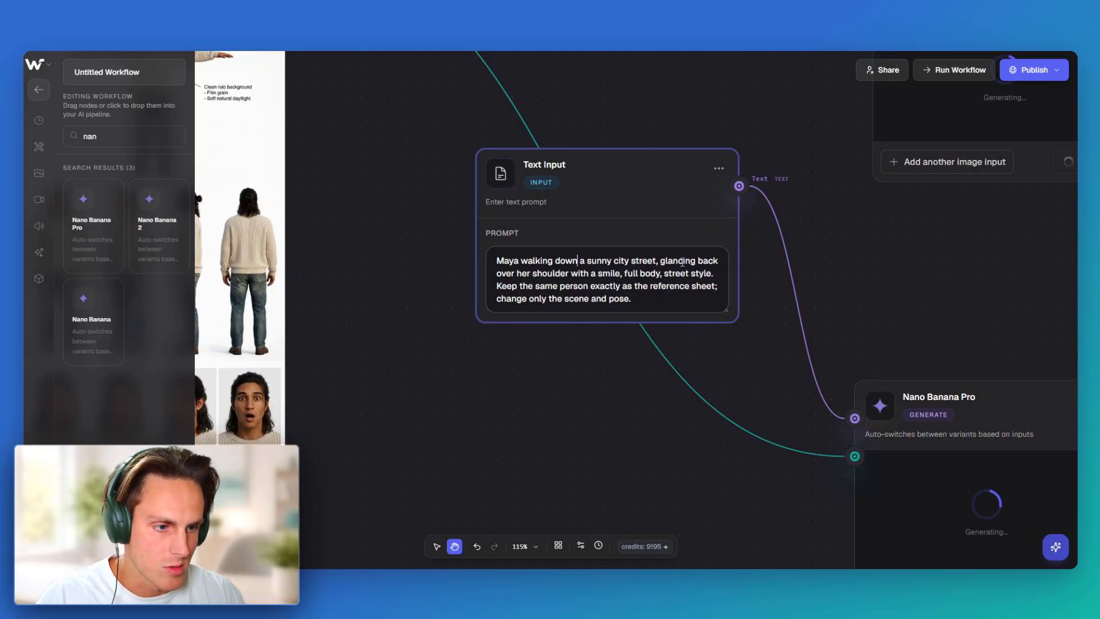
Add a Seedance 2.0 node beside the serum bottle panel and connect that panel's image output to the node's start frame.
scroll(672, 252, "down", 6)
left_click_drag(674, 179, 604, 344)
left_click_drag(750, 158, 639, 309)
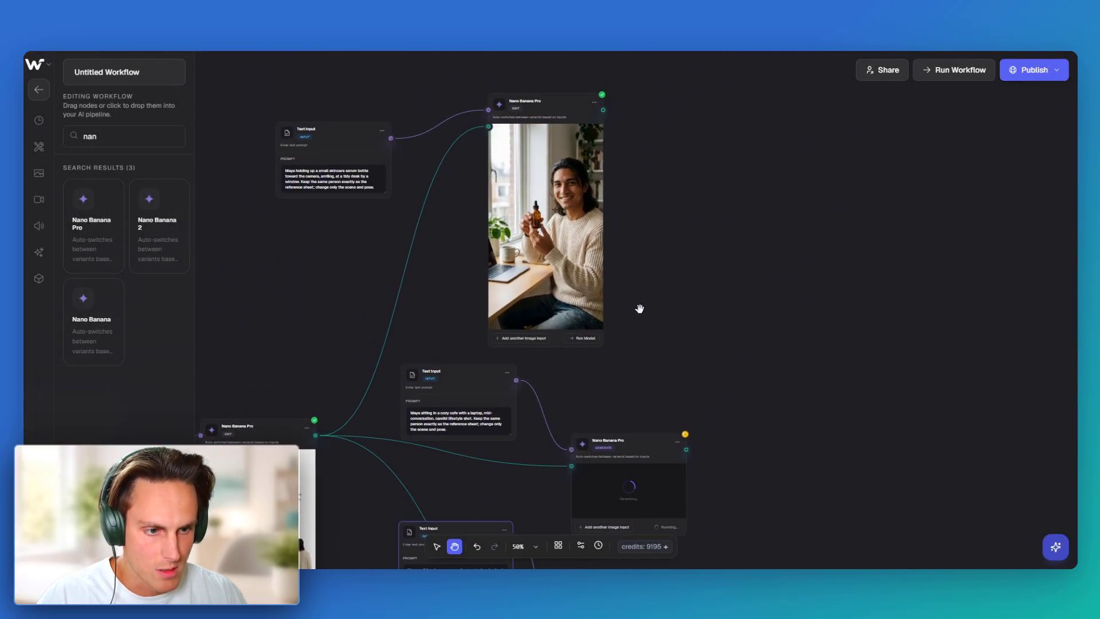
left_click_drag(655, 196, 613, 239)
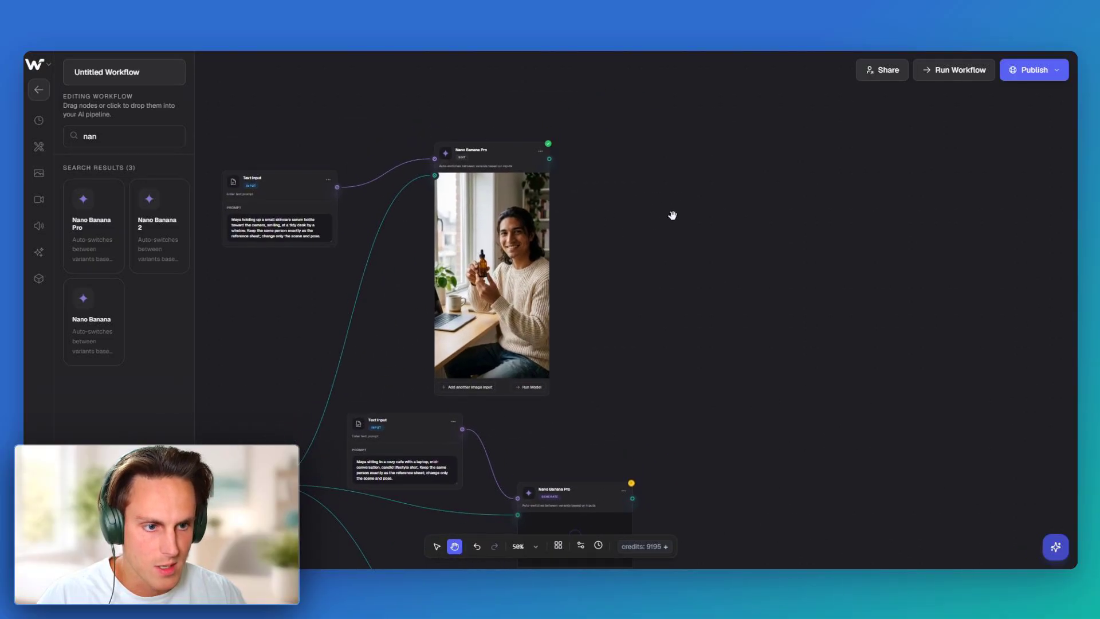
double_click(709, 173)
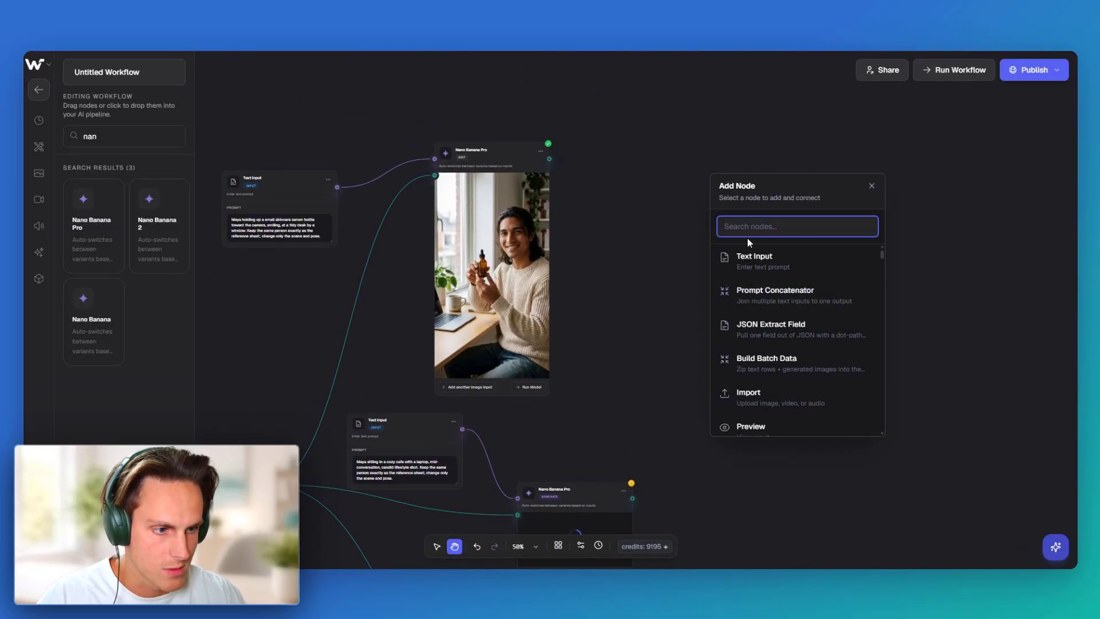
type("see")
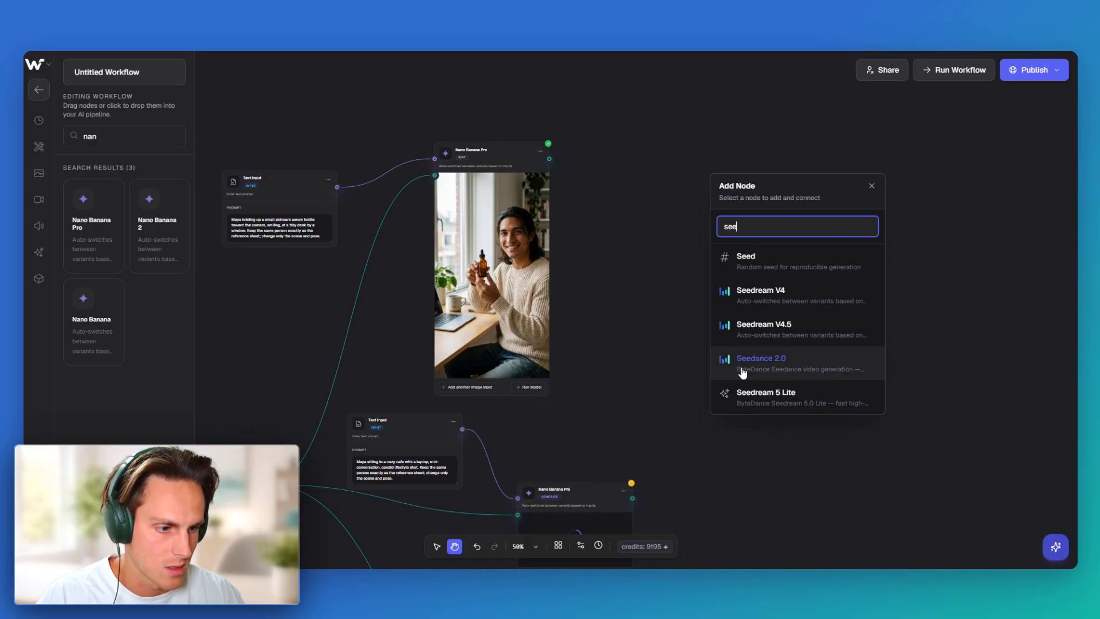
left_click(805, 371)
scroll(711, 295, "right", 3)
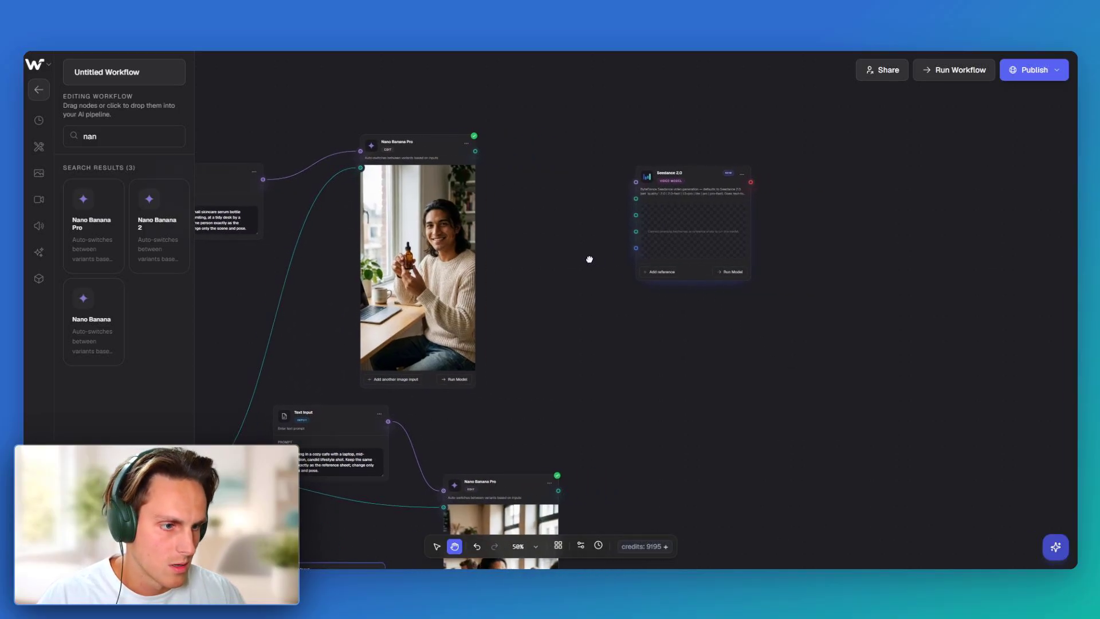
scroll(590, 257, "left", 2)
mouse_move(492, 138)
left_mouse_down()
mouse_move(479, 124)
mouse_move(490, 132)
left_mouse_up()
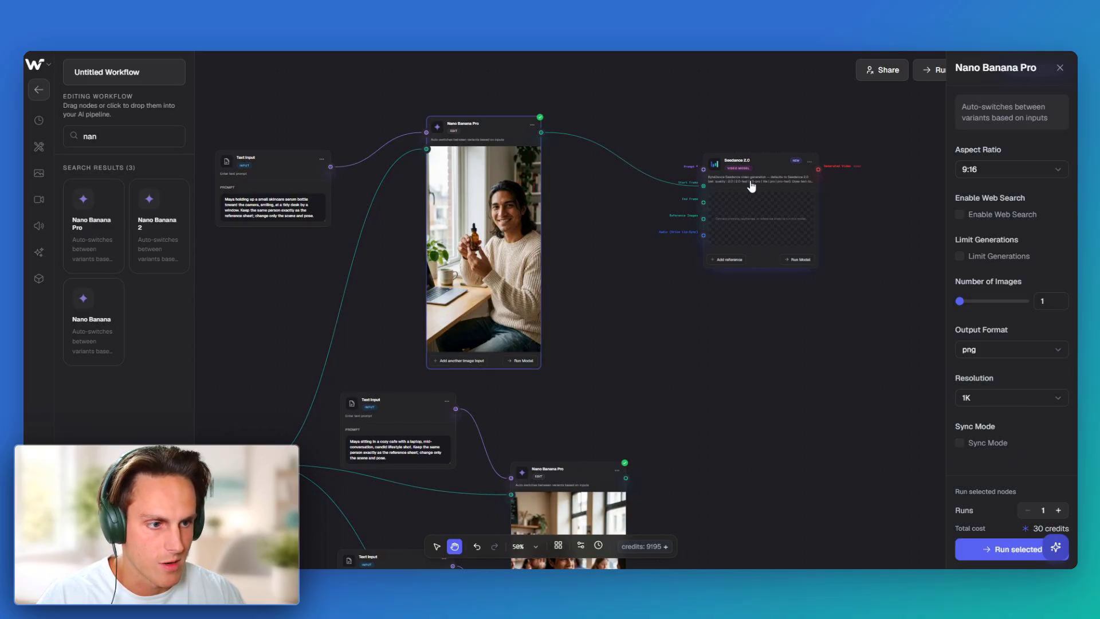
Copy the reference workflow's "Okay you guys, I have to show you this" animation prompt into a new Text Input connected to Seedance 2.0's prompt.
scroll(751, 186, "right", 2)
scroll(752, 187, "up", 1)
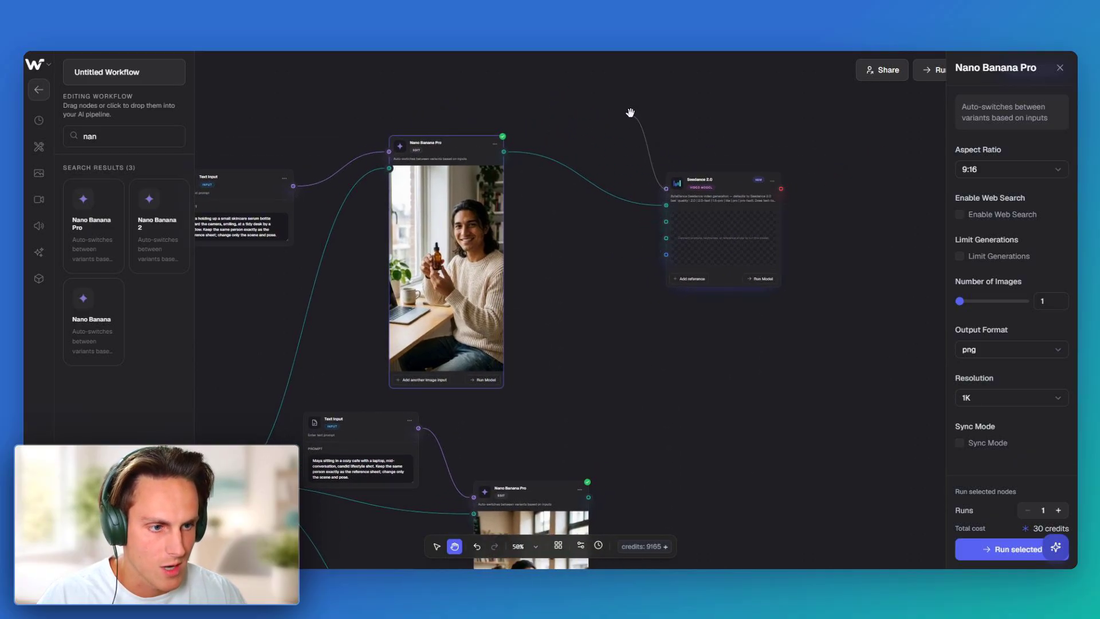
left_click_drag(619, 85, 610, 87)
left_click(682, 342)
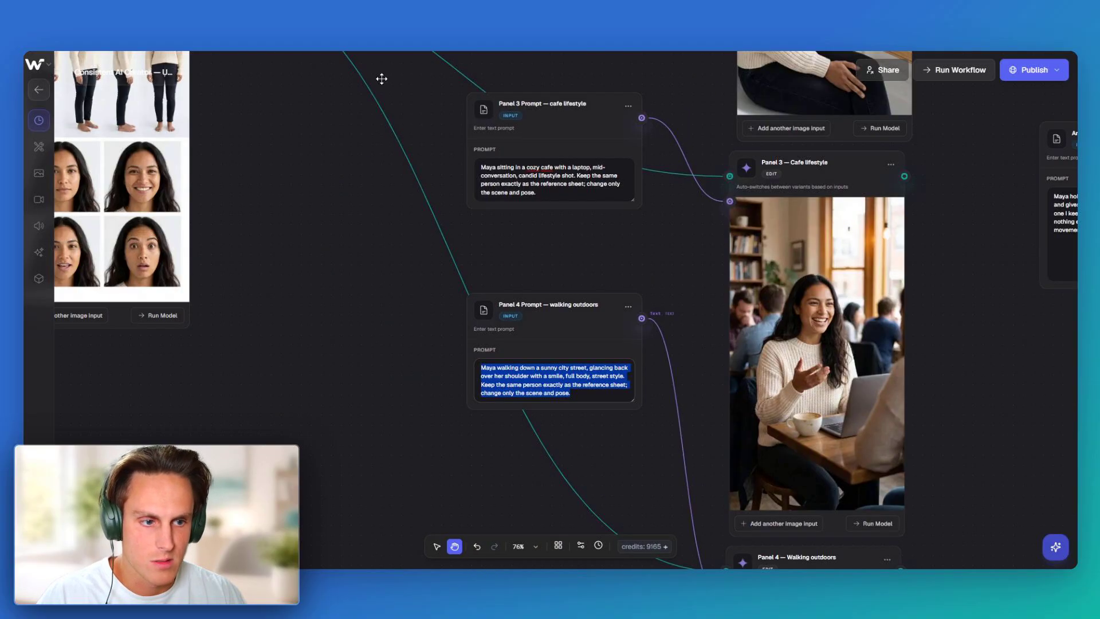
scroll(645, 191, "up", 2)
scroll(645, 191, "down", 3)
scroll(499, 209, "right", 3)
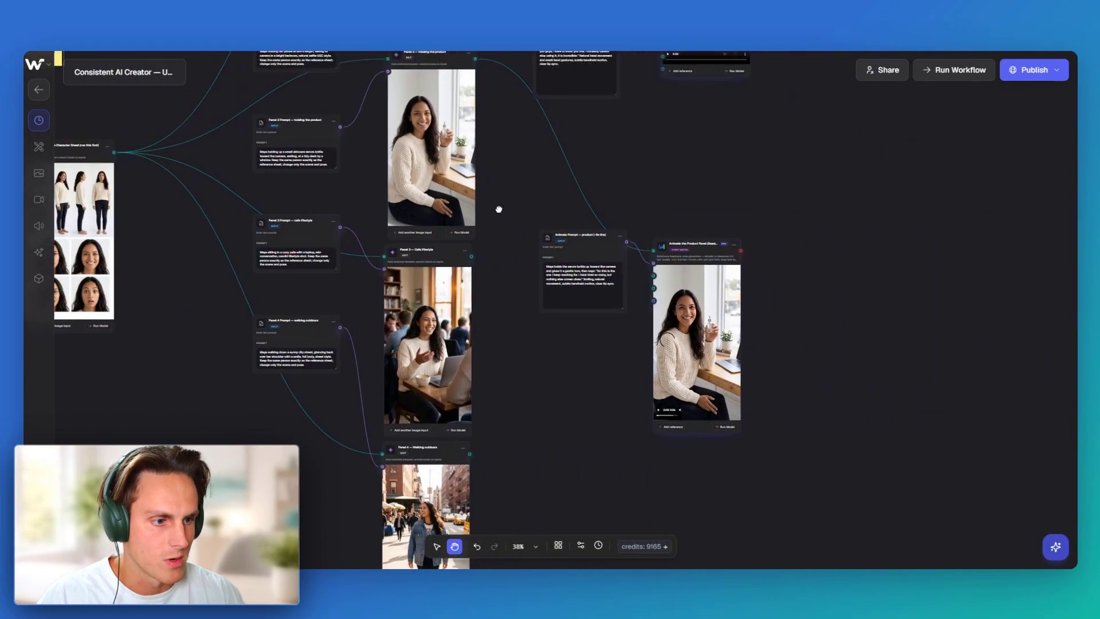
scroll(498, 210, "up", 5)
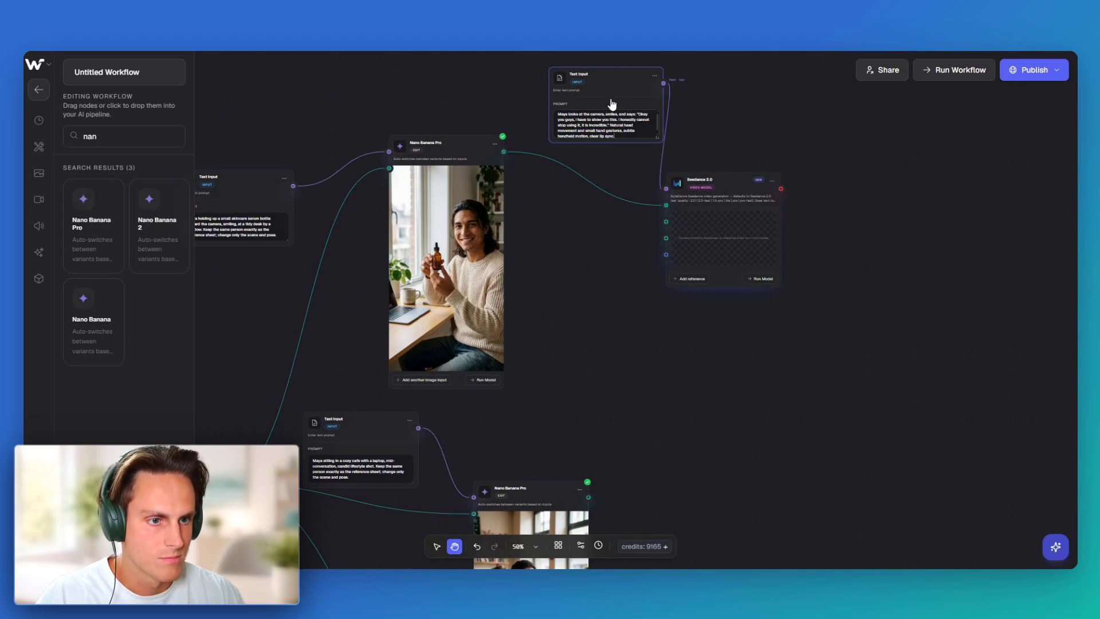
Enlarge the prompt box of the Seedance Text Input so the whole animation prompt fits.
left_click_drag(613, 105, 557, 107)
scroll(627, 117, "up", 5)
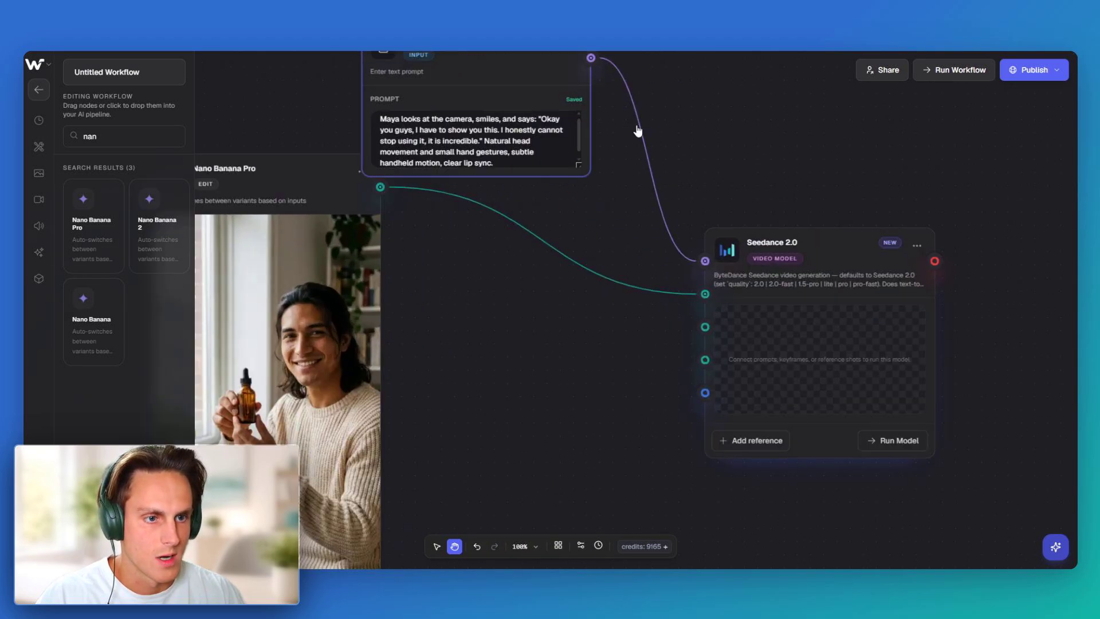
left_click_drag(639, 133, 660, 99)
left_click_drag(606, 179, 550, 224)
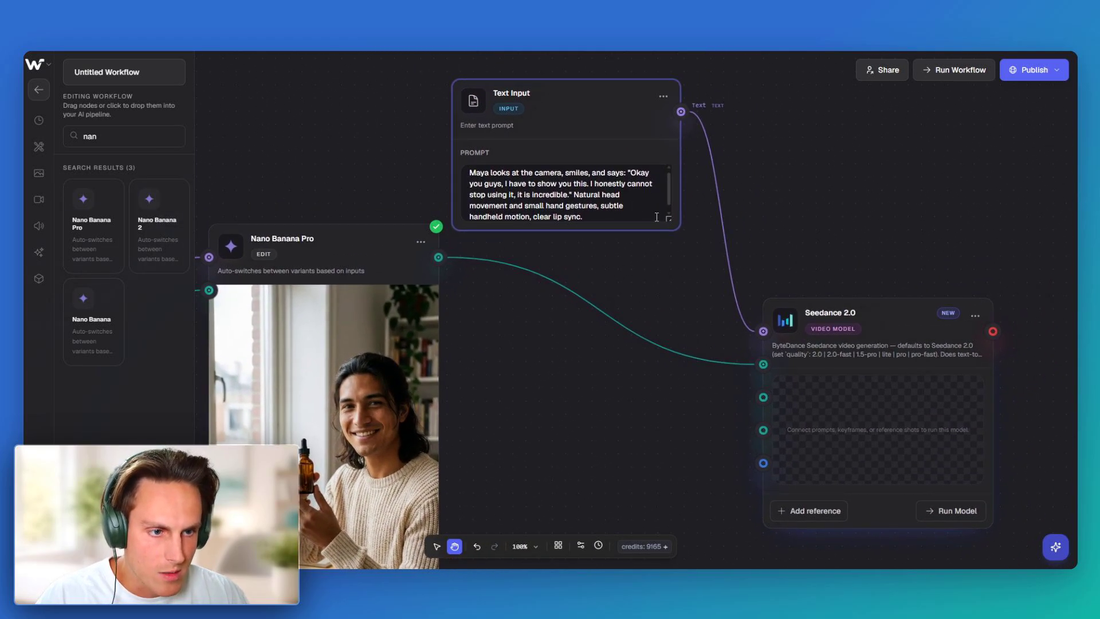
left_click_drag(673, 222, 670, 268)
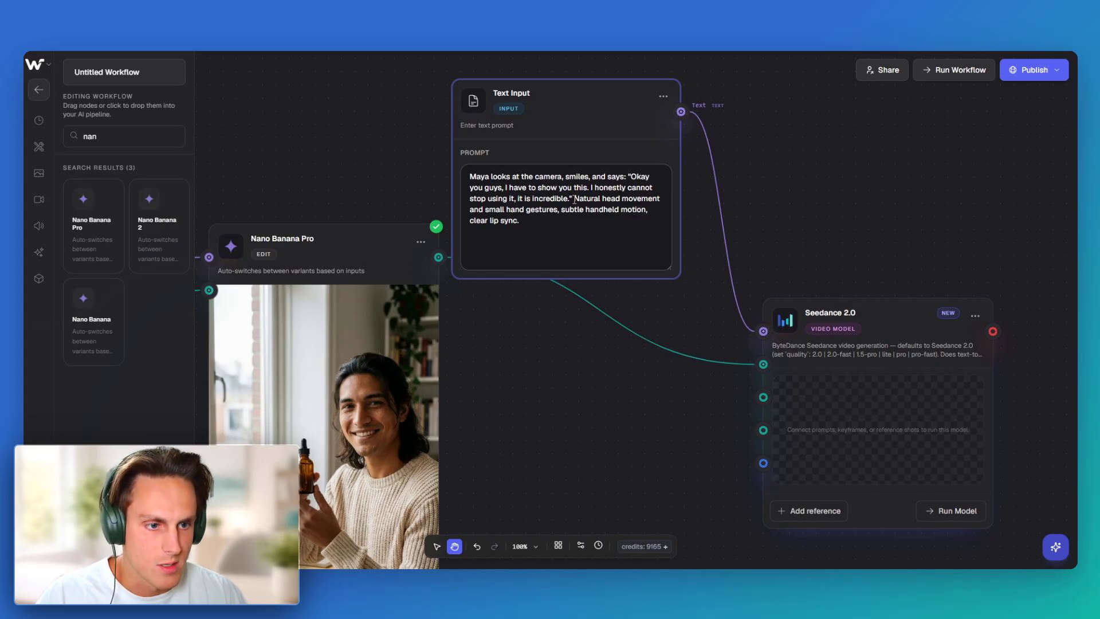
Set the Seedance 2.0 node to an 8-second duration and 720p resolution and run it.
scroll(614, 298, "down", 5)
left_click(669, 166)
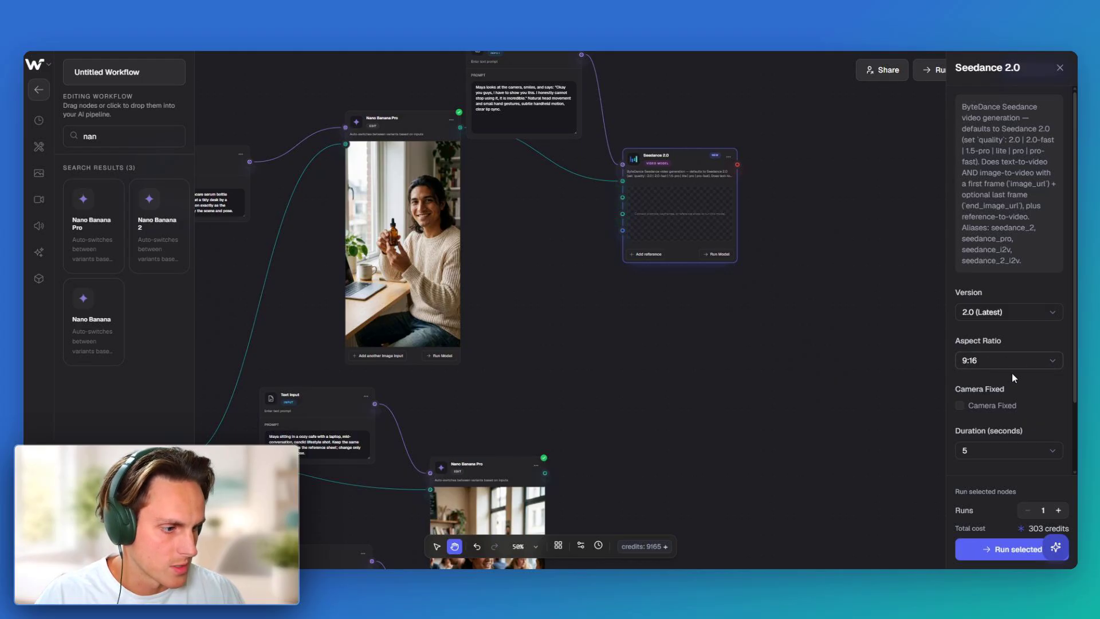
scroll(1009, 381, "down", 2)
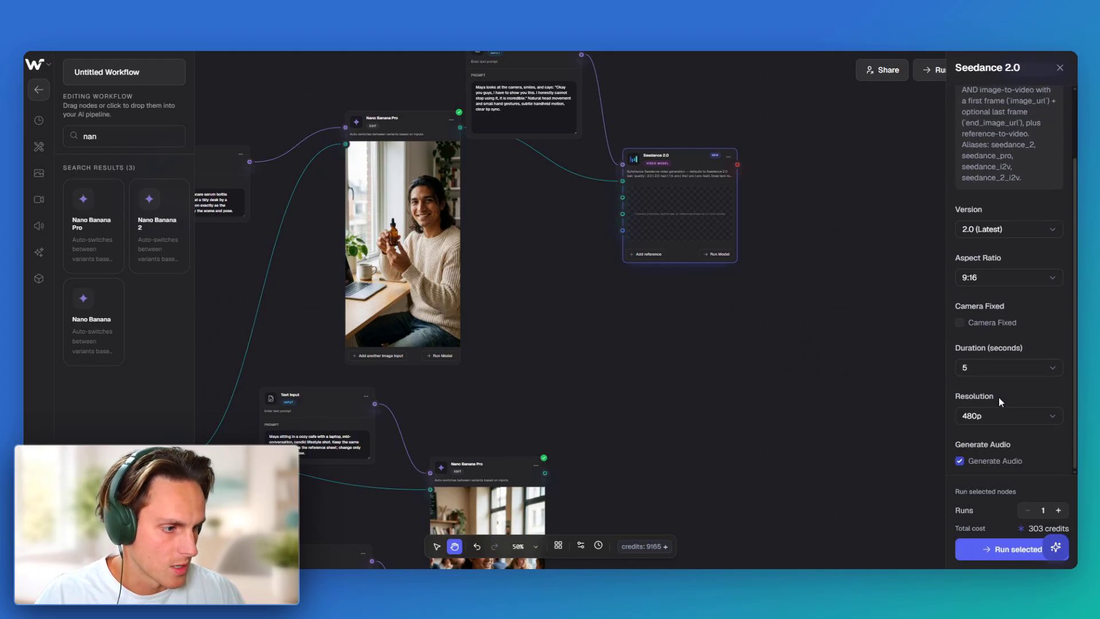
left_click(979, 457)
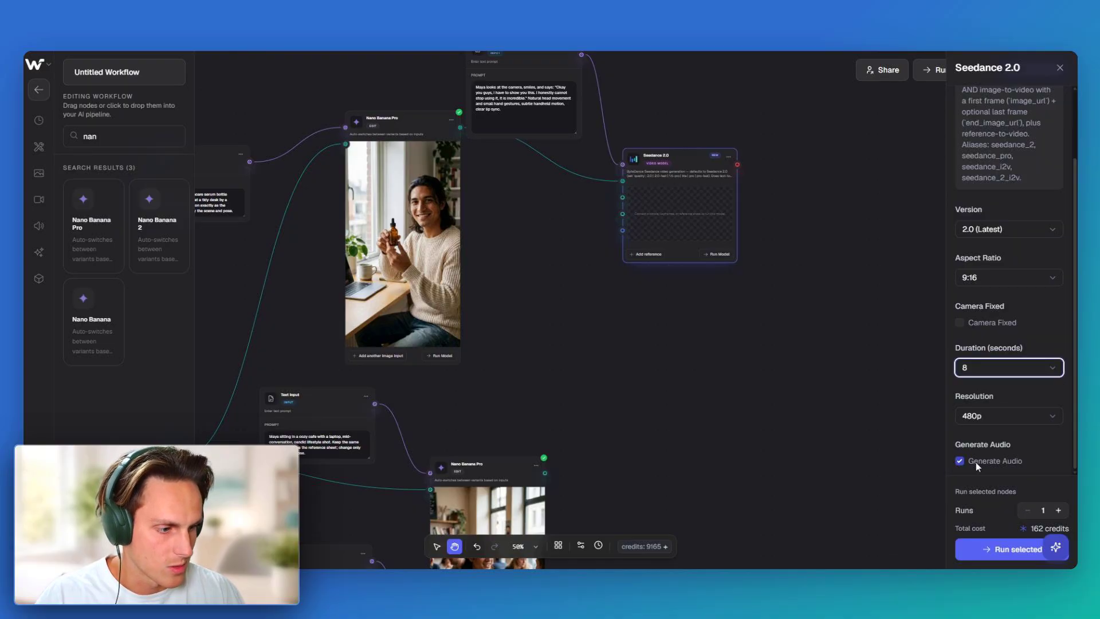
key("7")
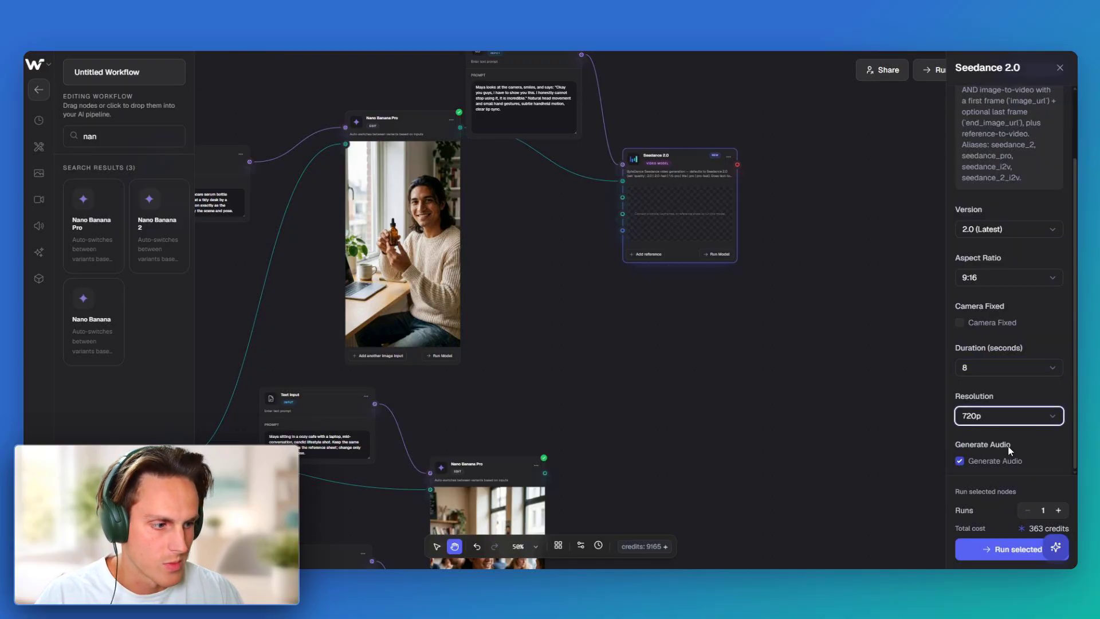
left_click(718, 254)
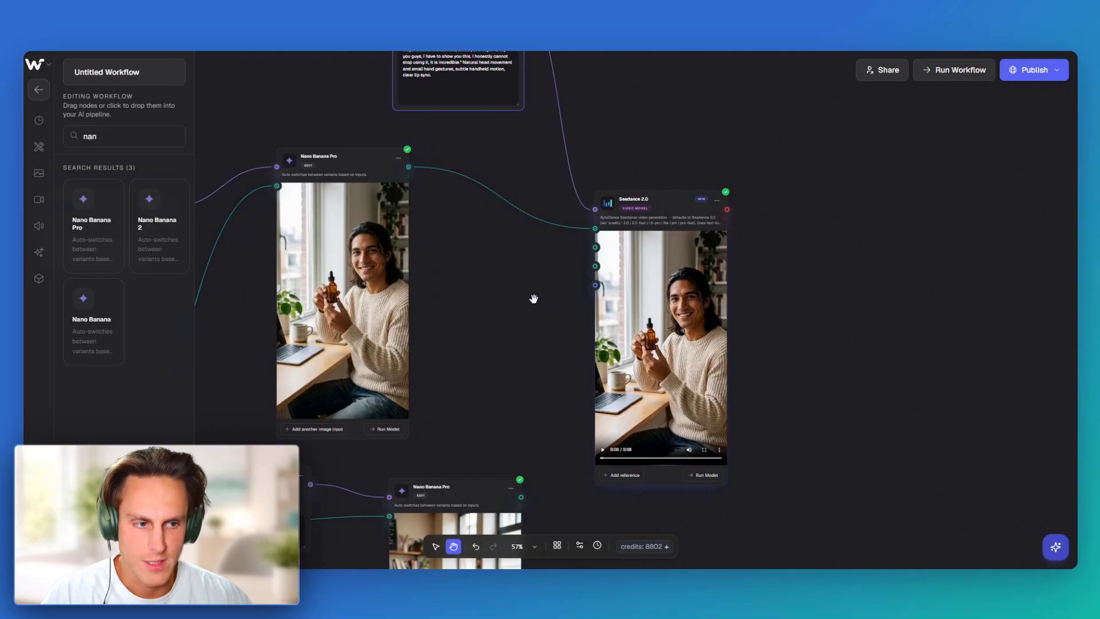
Examine the generated cafe and walking outdoors images at full size for character consistency.
scroll(533, 299, "down", 2)
left_click(618, 170)
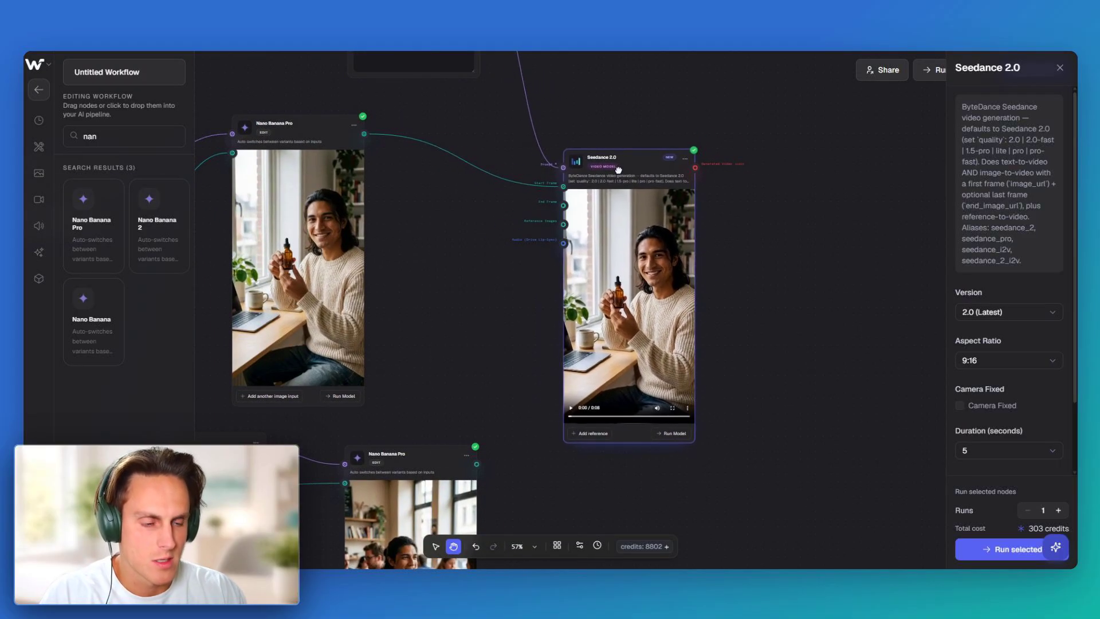
scroll(618, 170, "down", 5)
scroll(516, 207, "down", 4)
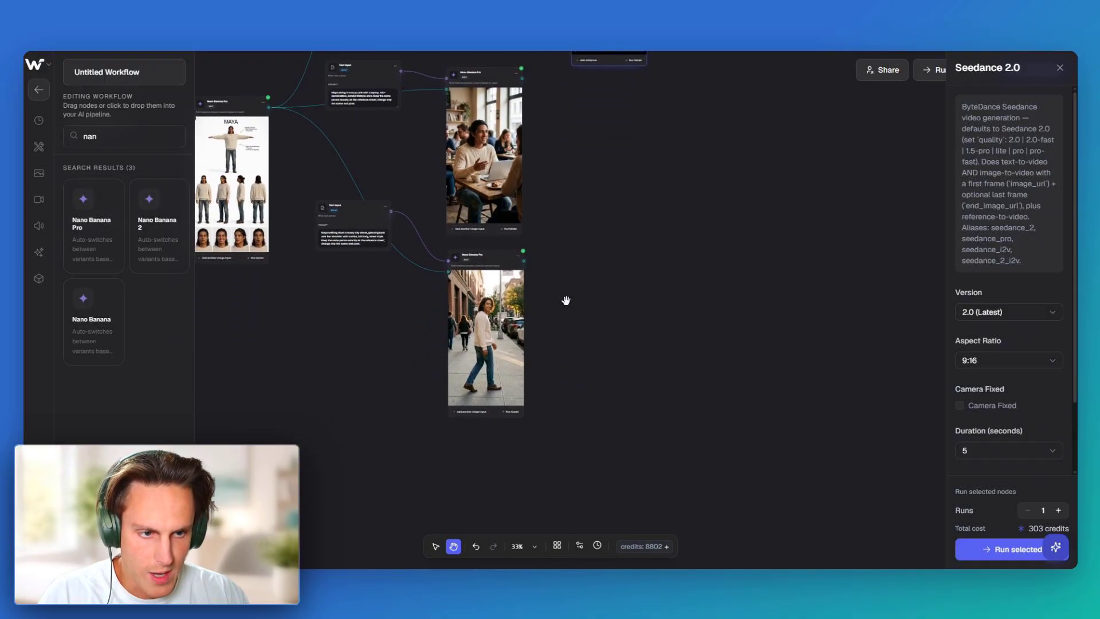
scroll(560, 265, "up", 5)
scroll(621, 287, "up", 2)
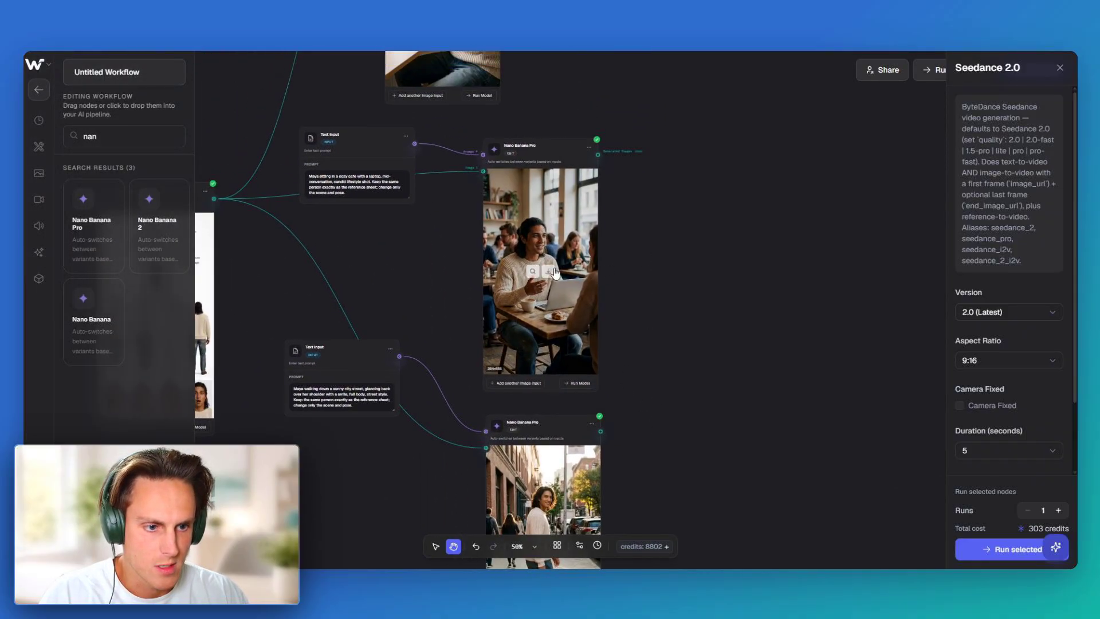
left_click(552, 270)
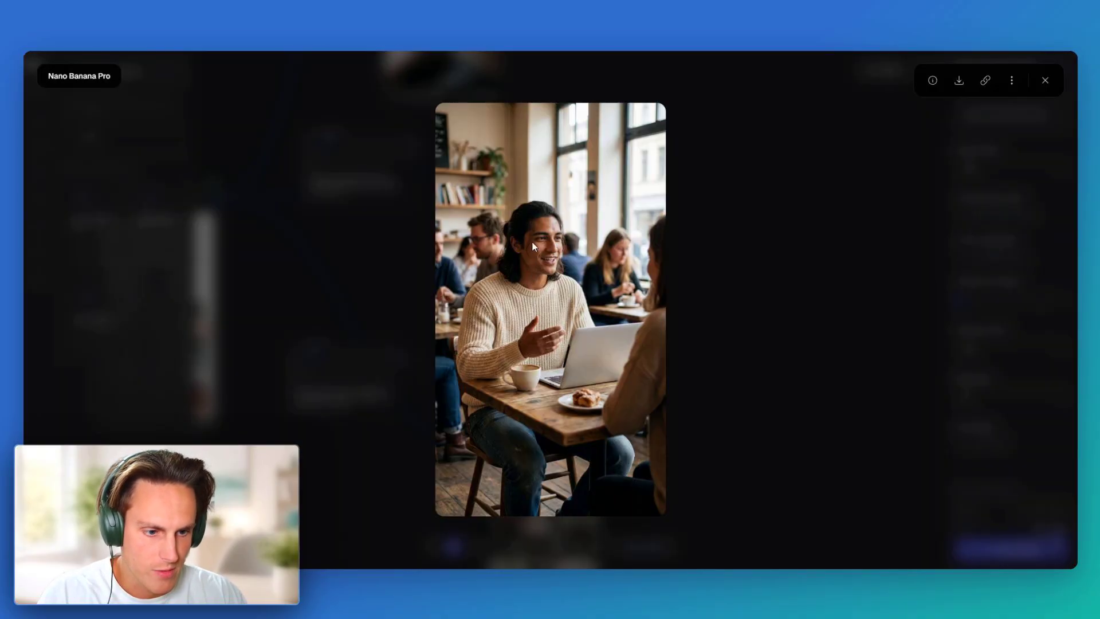
left_click(696, 216)
scroll(535, 355, "down", 3)
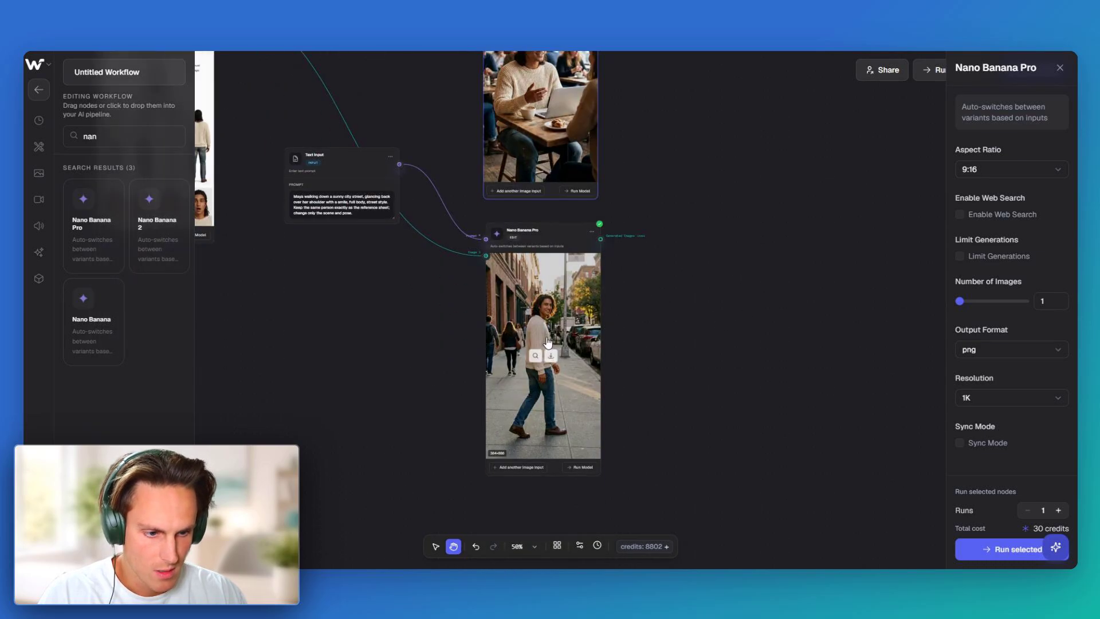
left_click(535, 355)
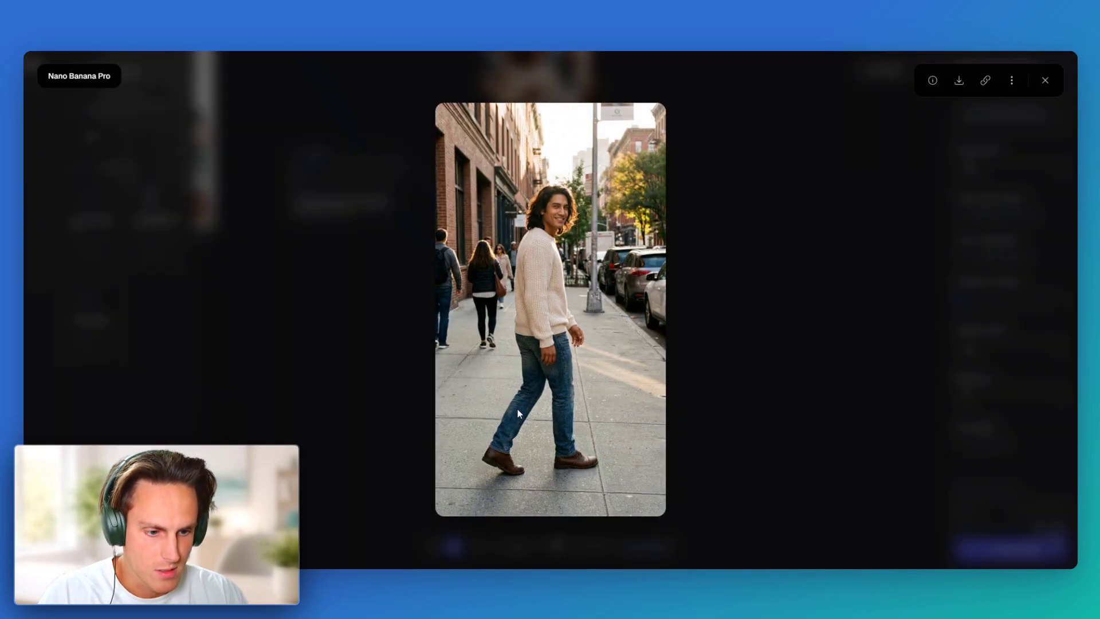
left_click(761, 253)
Play the Seedance 2.0 video of the serum bottle scene and watch it at full size.
scroll(707, 239, "down", 5)
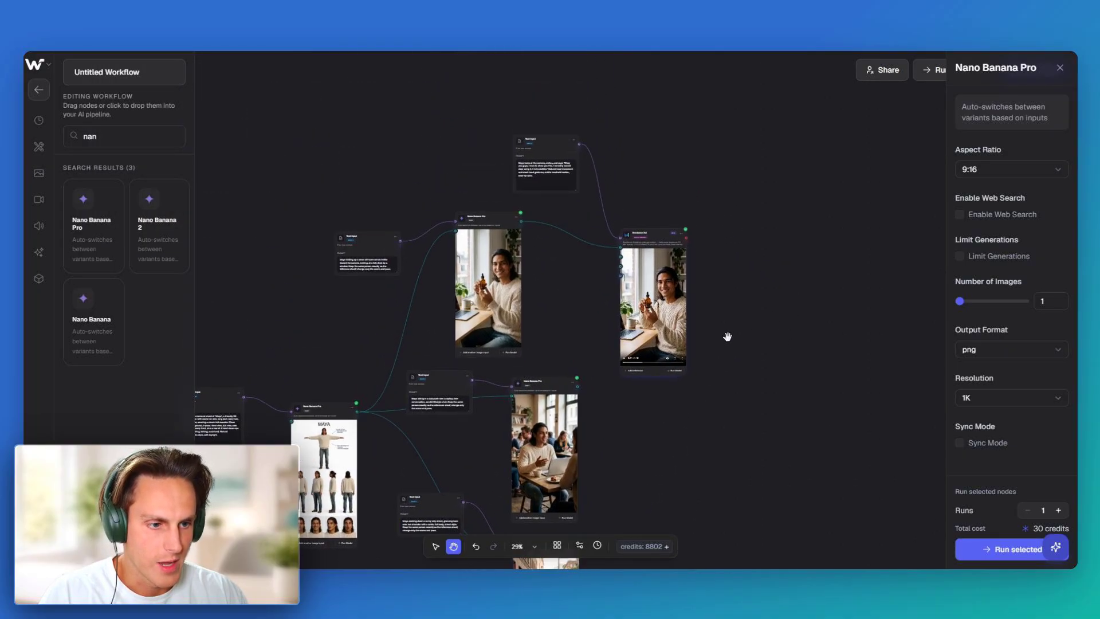
scroll(728, 336, "up", 5)
left_click(622, 394)
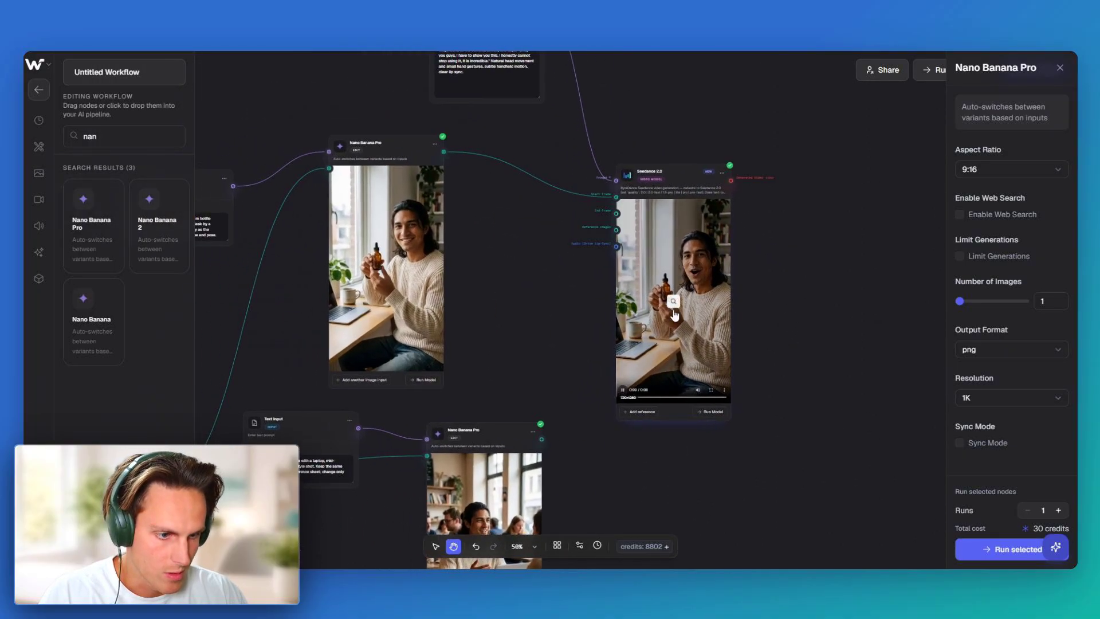
left_click(673, 302)
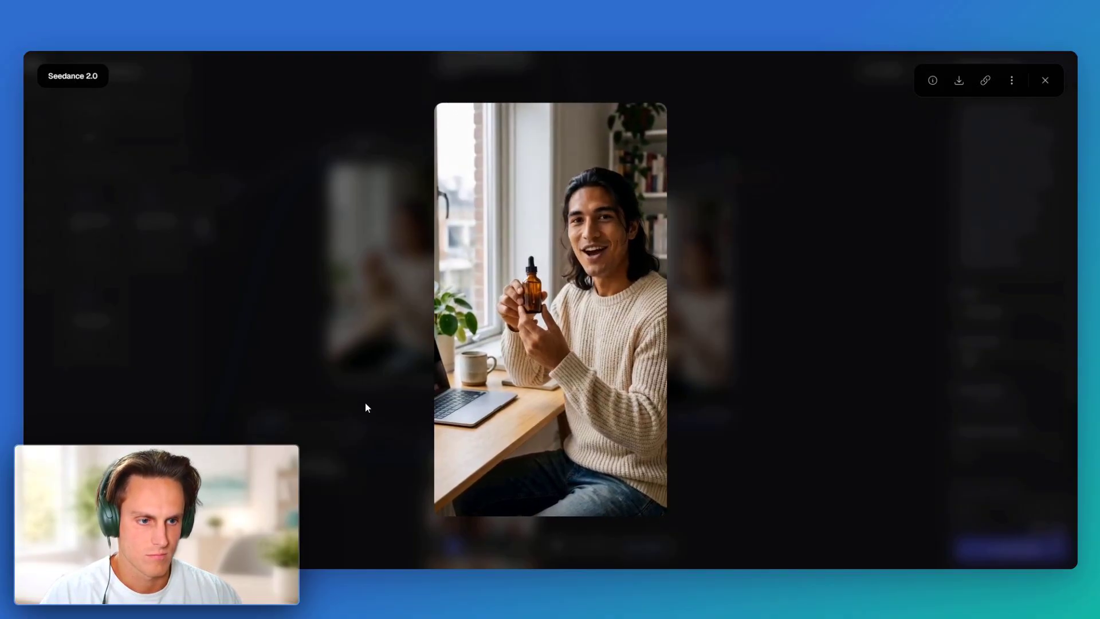
left_click(365, 404)
Look over the complete workflow from the character sheet through the three image panels to the Seedance video.
left_click_drag(518, 358, 595, 203)
scroll(617, 243, "down", 4)
left_click_drag(671, 369, 669, 467)
left_click_drag(622, 263, 661, 287)
scroll(642, 224, "up", 5)
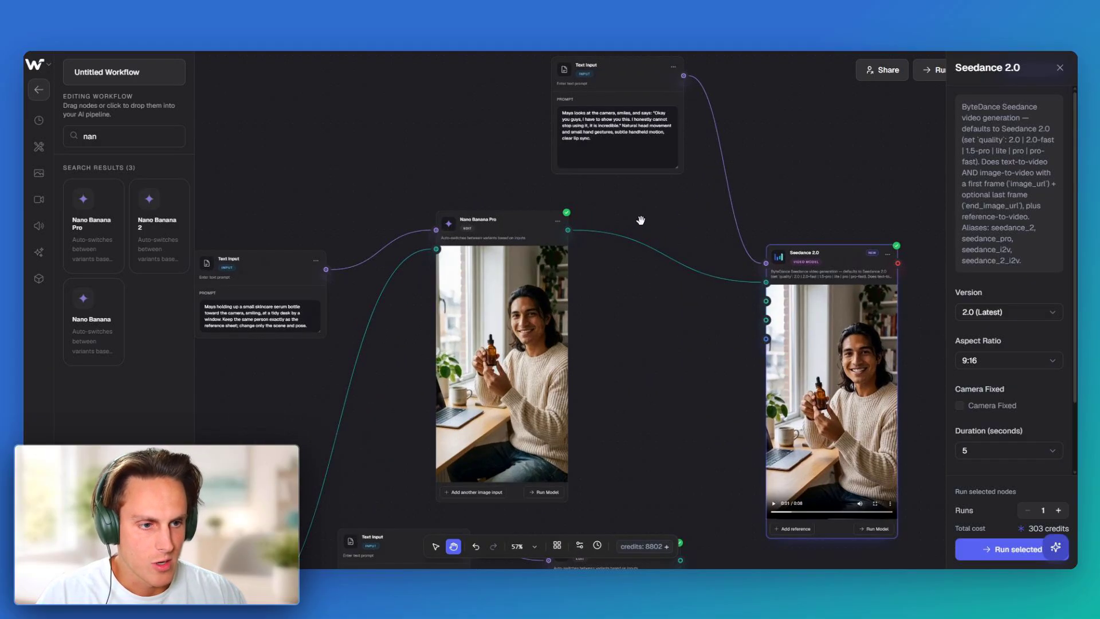
left_click_drag(633, 363, 631, 196)
left_click_drag(626, 257, 624, 177)
scroll(625, 177, "down", 4)
scroll(673, 204, "down", 4)
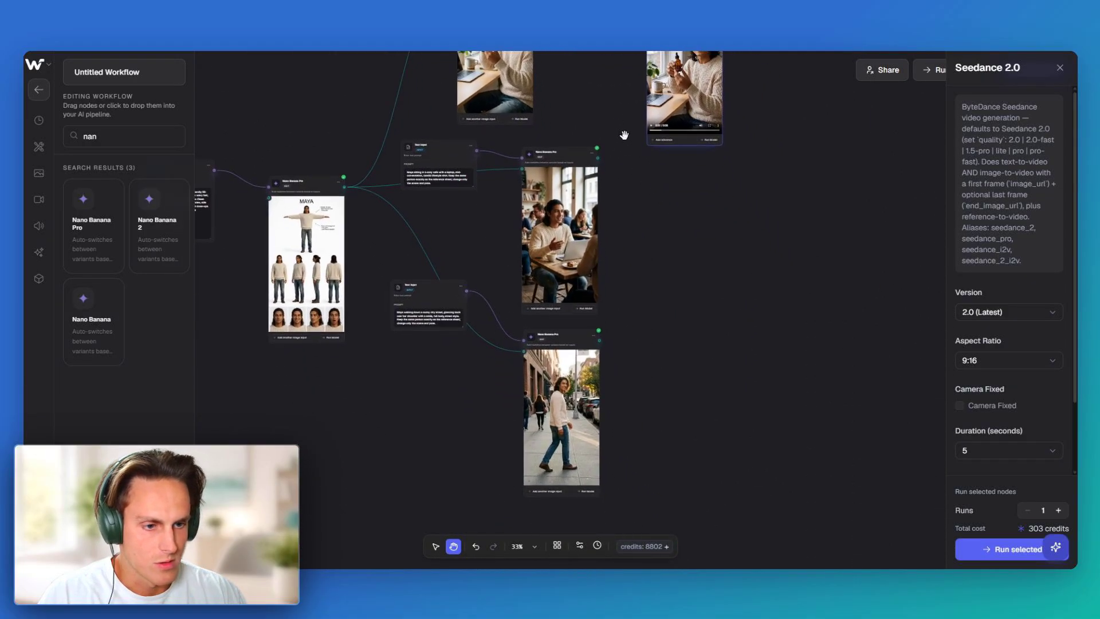
left_click_drag(668, 321, 635, 399)
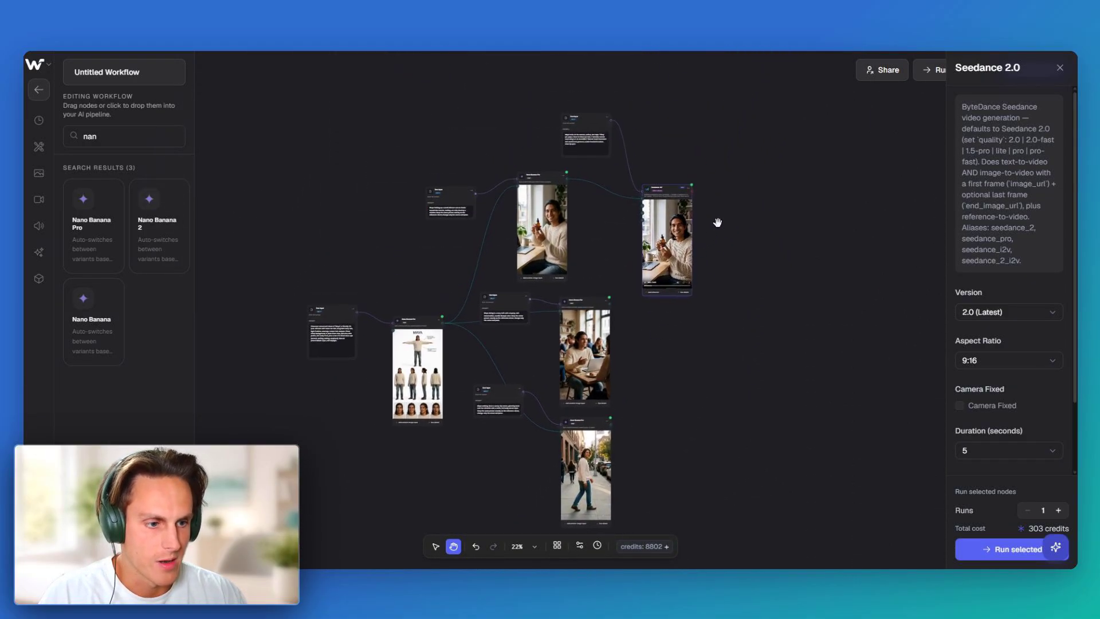
scroll(716, 223, "up", 7)
left_click_drag(695, 235, 810, 194)
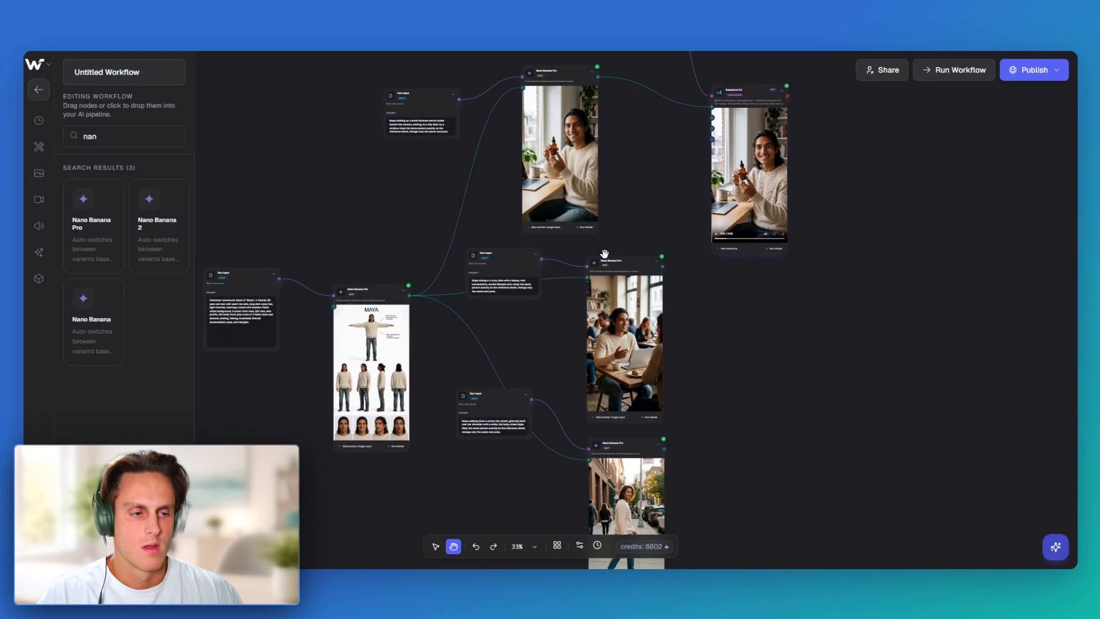
Examine how the Maya character sheet feeds the scene prompts and Nano Banana Pro panels, up to the Seedance 2.0 video node.
left_click_drag(651, 202, 665, 238)
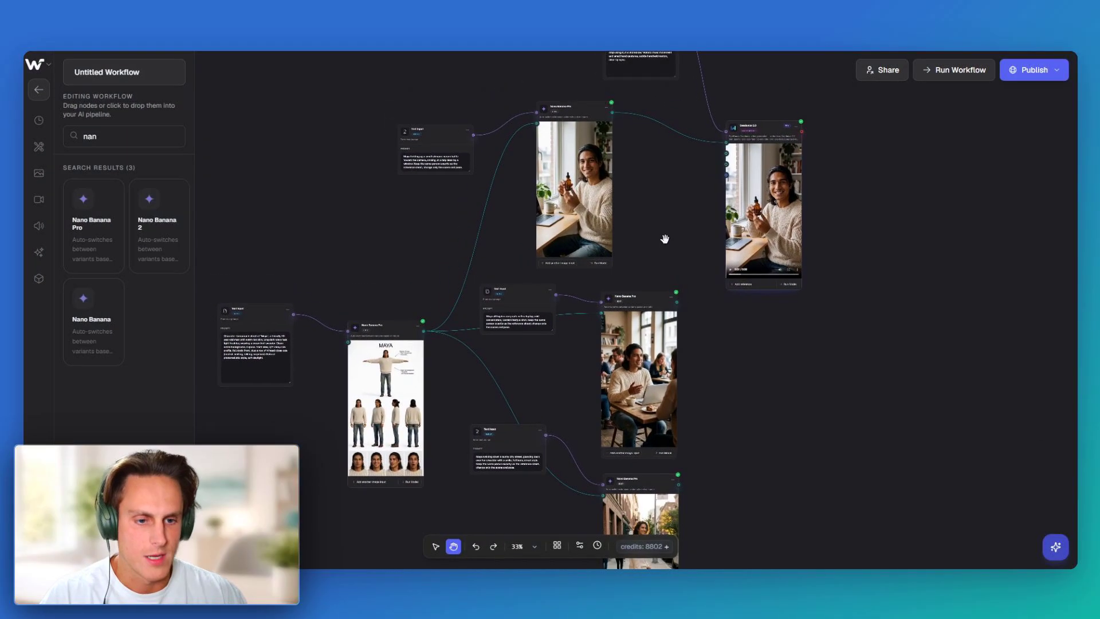
scroll(657, 240, "up", 2)
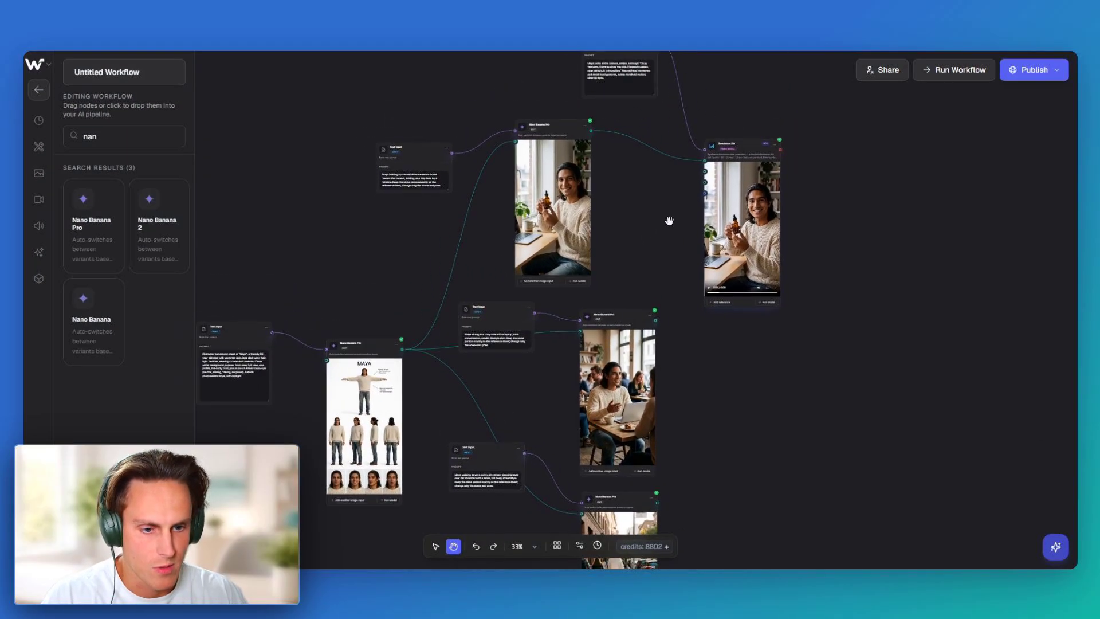
scroll(668, 222, "up", 3)
scroll(665, 222, "down", 4)
scroll(665, 222, "down", 4)
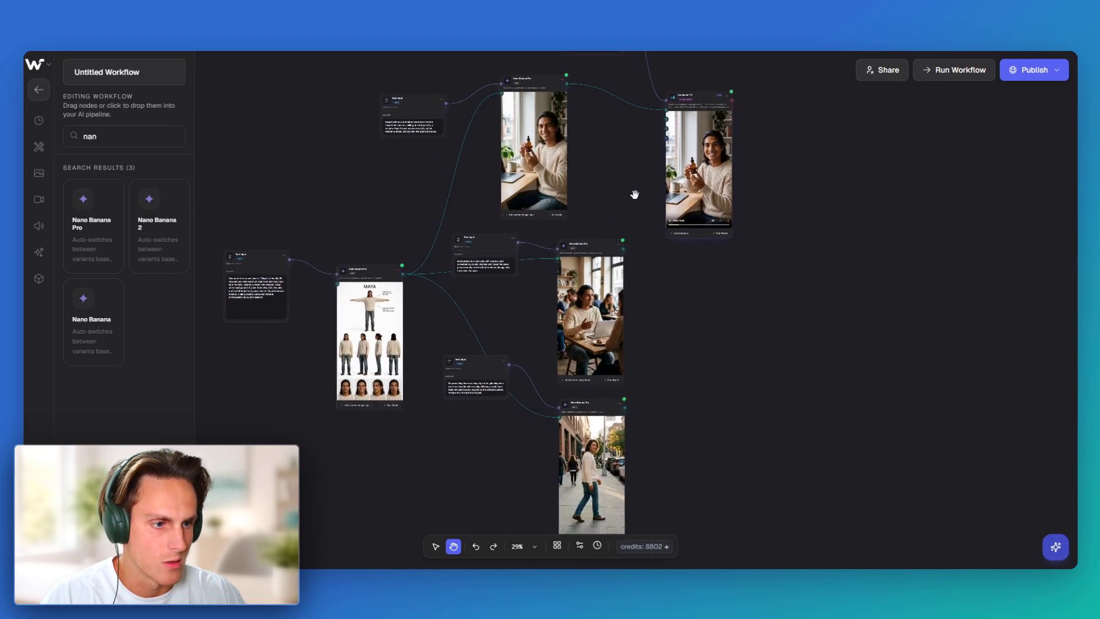
scroll(659, 270, "up", 3)
scroll(492, 287, "up", 7)
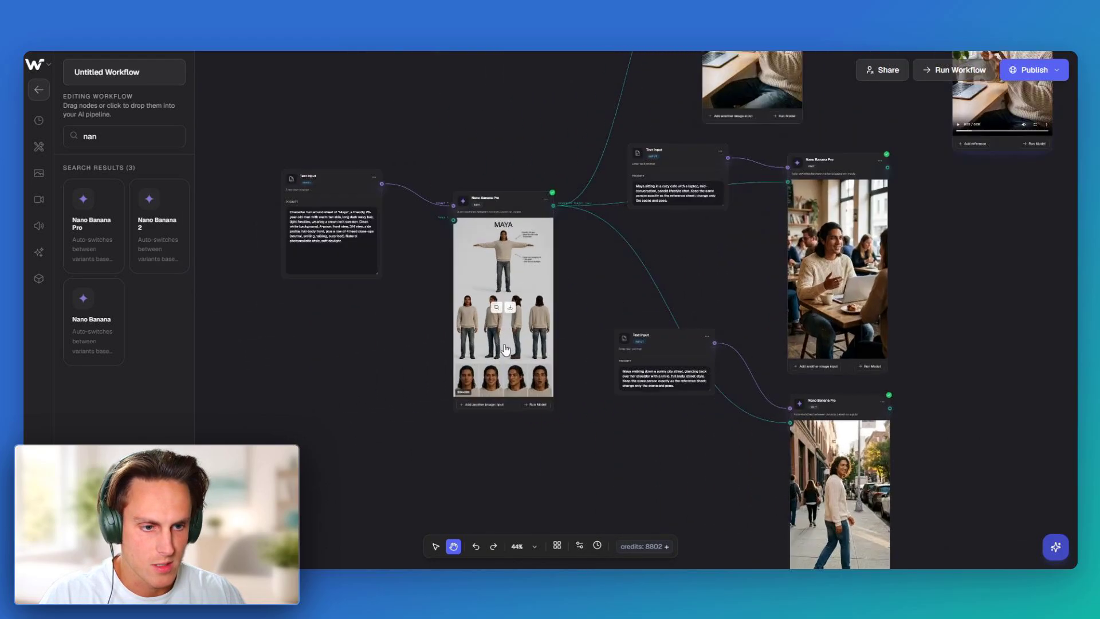
scroll(494, 272, "down", 6)
scroll(602, 281, "up", 4)
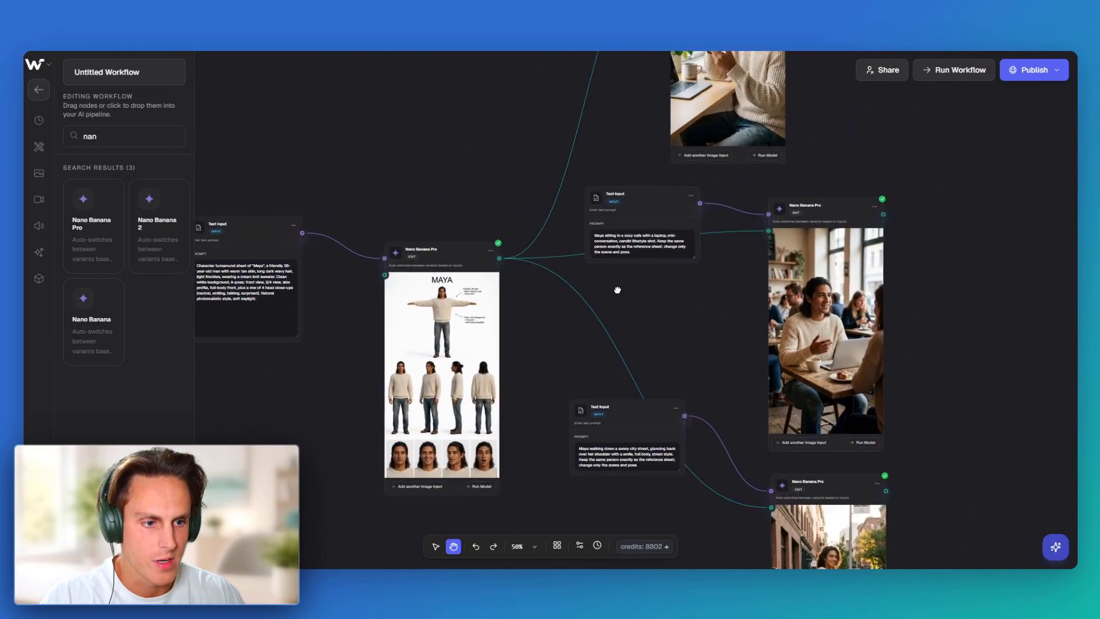
scroll(581, 152, "right", 5)
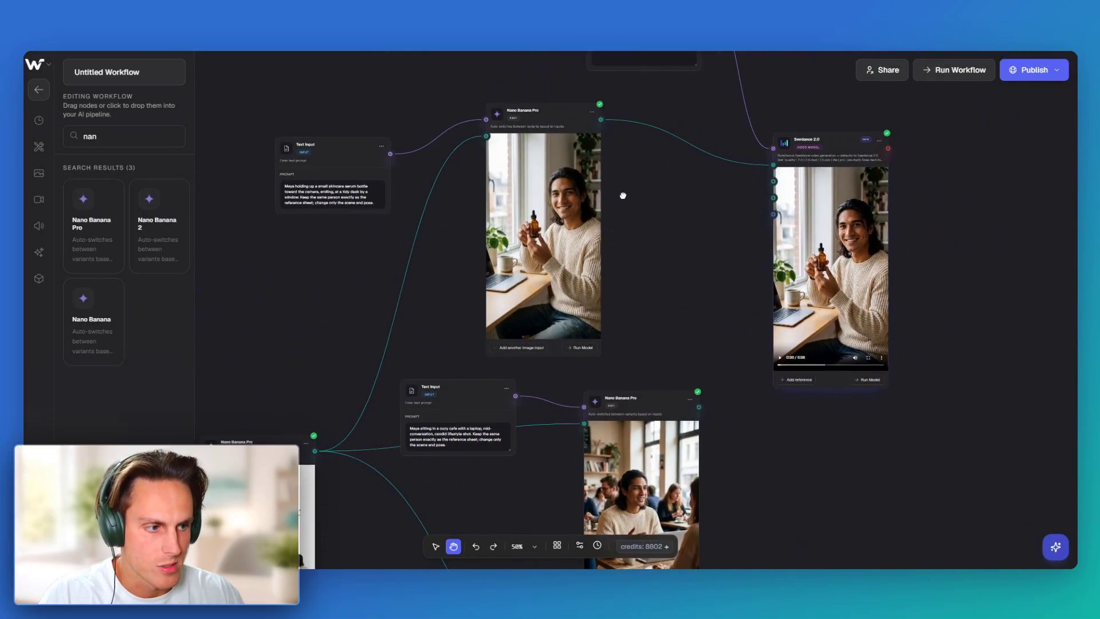